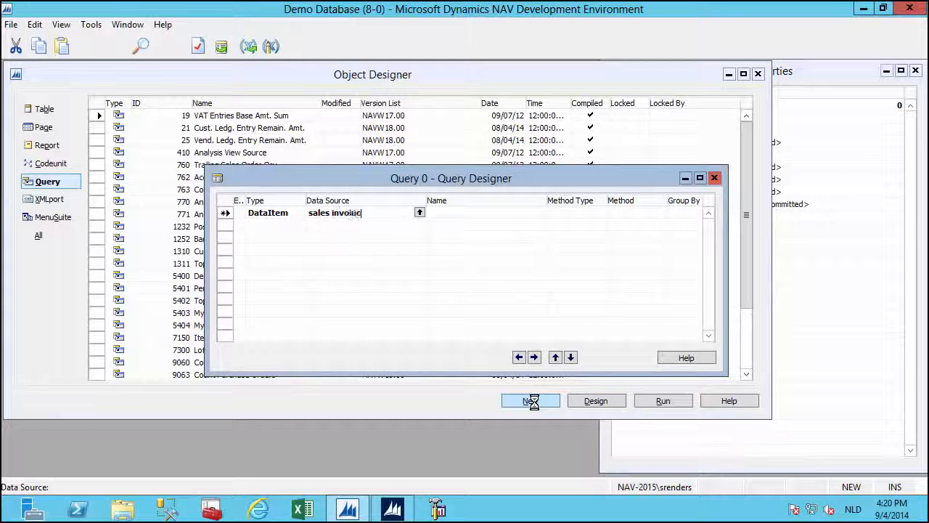
Set the query's data source to Sales Invoice Line and add all its fields as columns.
key("BackSpace")
key("BackSpace")
key("BackSpace")
key("Tab")
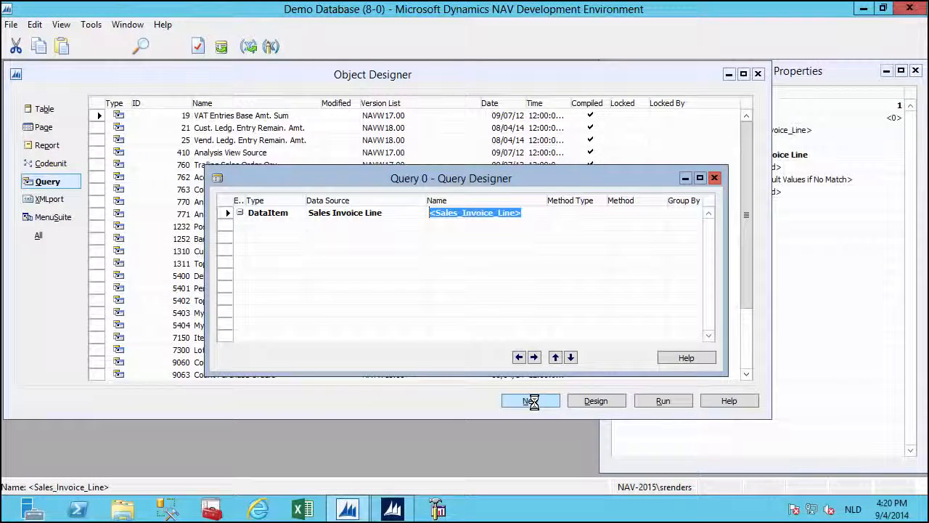
left_click(221, 46)
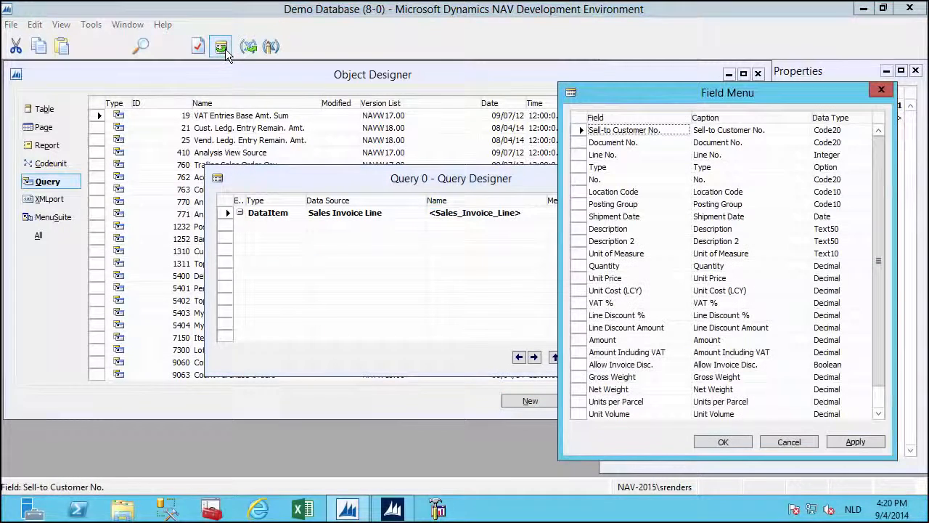
left_click(578, 118)
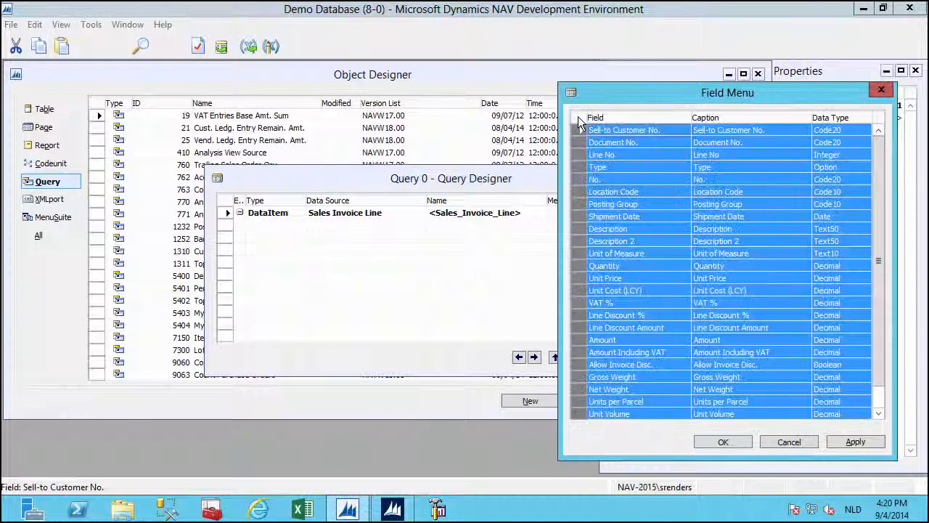
left_click(717, 443)
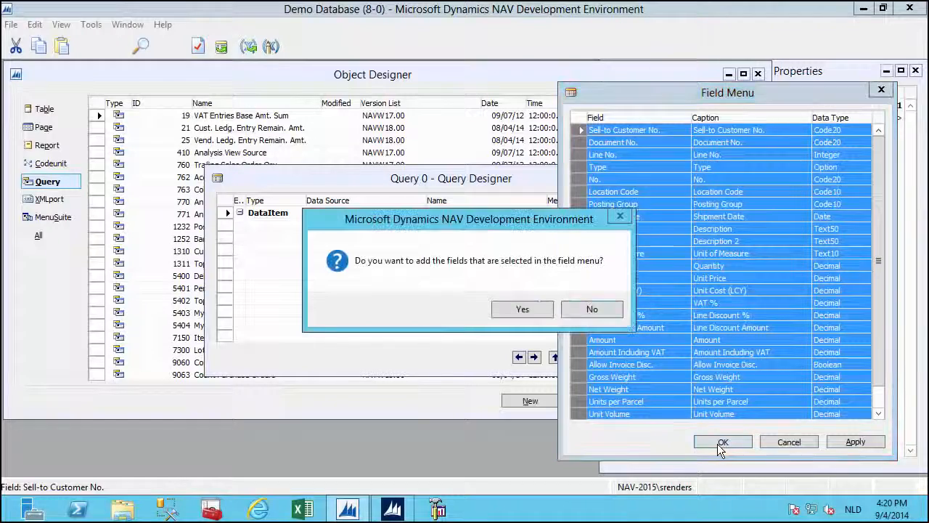
left_click(501, 310)
Save the query as ID 50000 named 'SalesInv'.
key("ctrl+s")
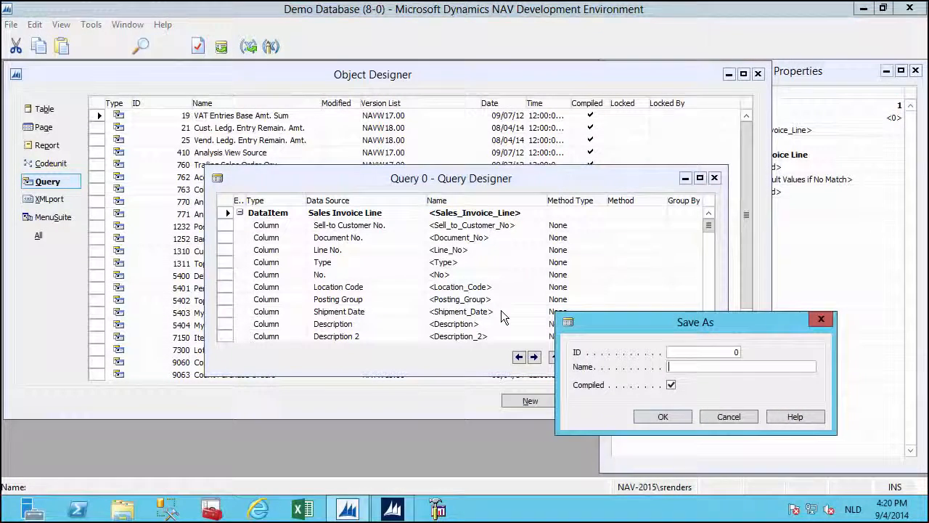
type("50000")
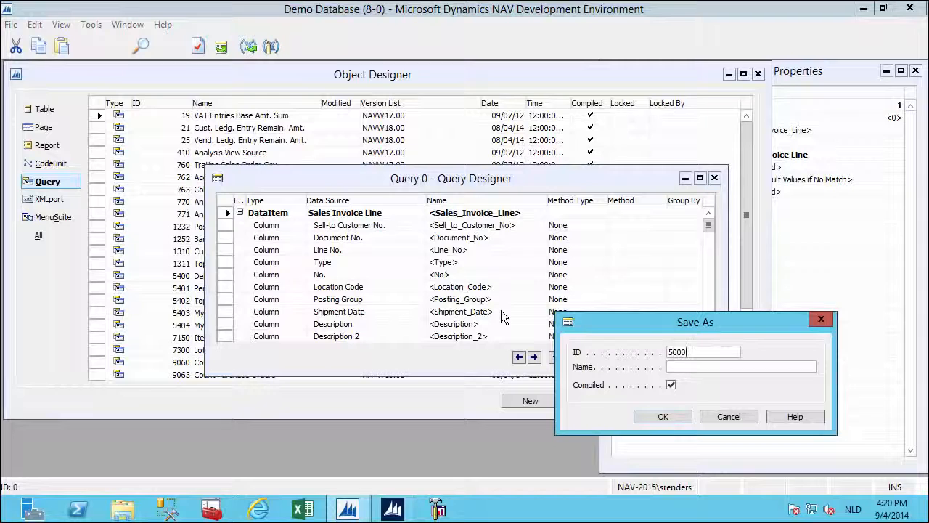
key("Tab")
type("SalesInv")
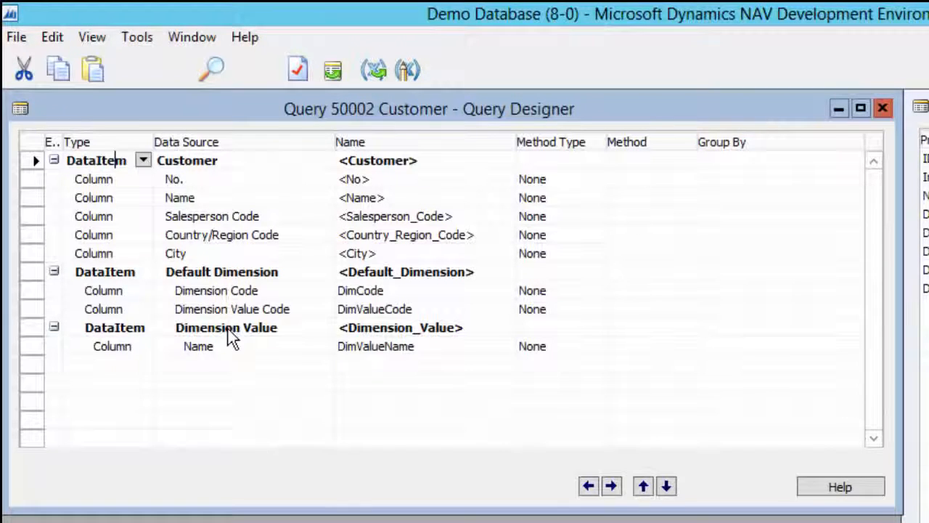
Review the Default Dimension and Dimension Value data item properties, then close the Customer query designer.
left_click(225, 267)
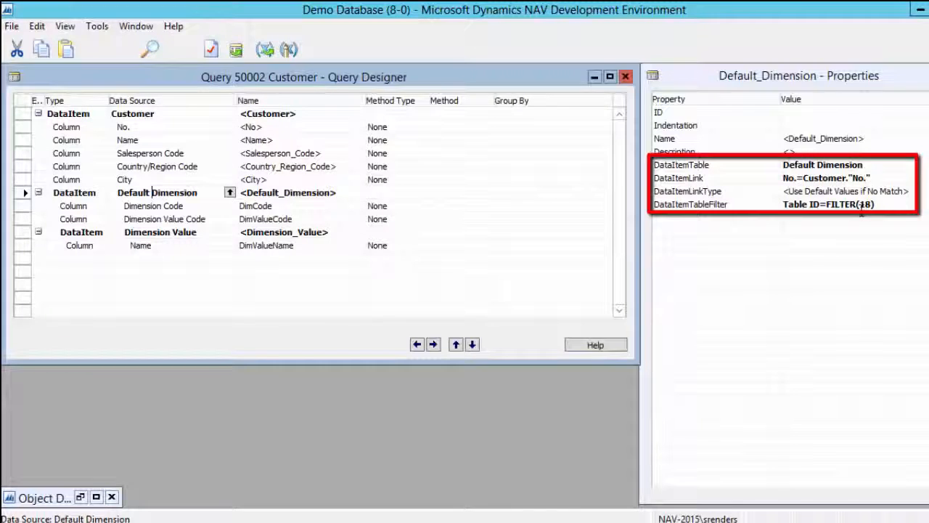
left_click(171, 233)
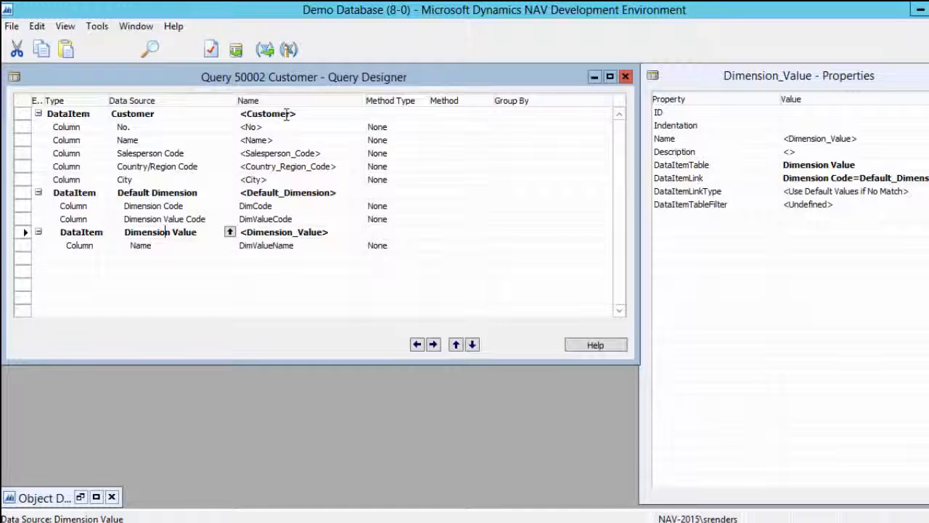
left_click(626, 79)
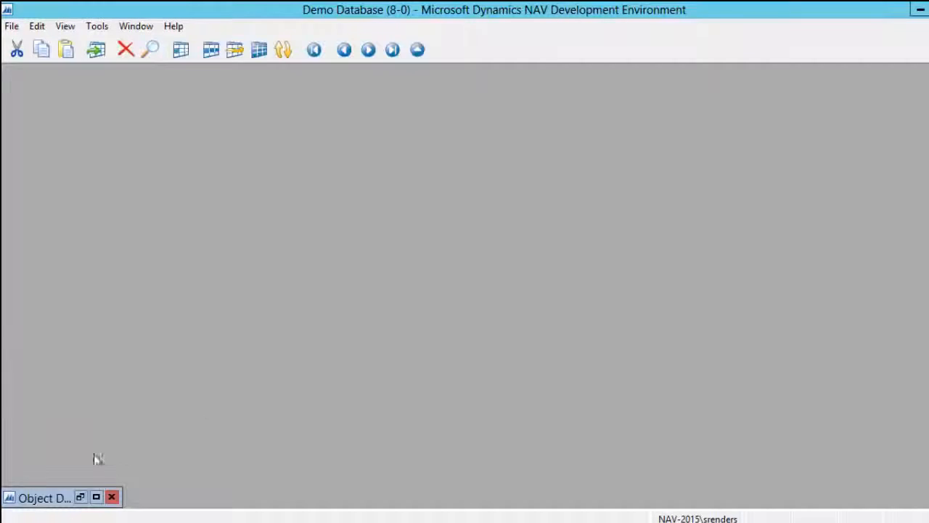
Restore Object Designer and compare the Product and SalesInvoiceLine query previews.
left_click(80, 498)
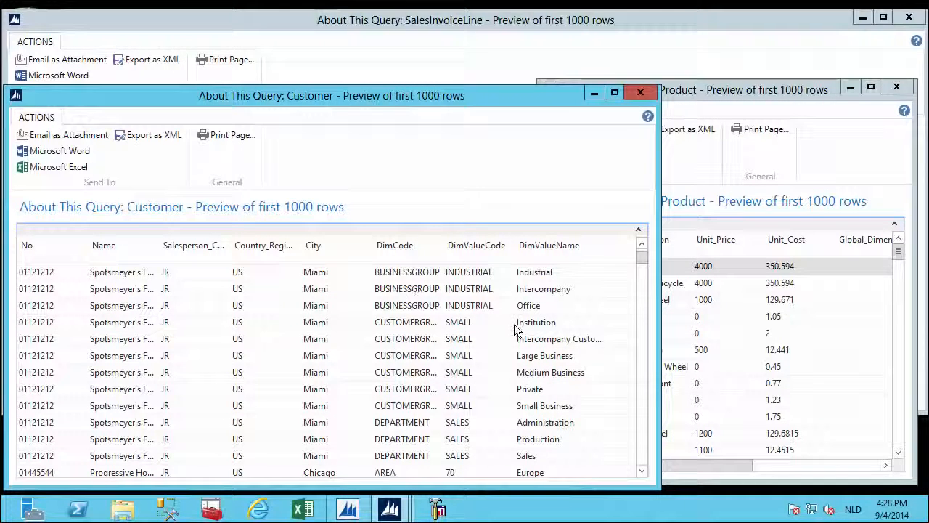
left_click(738, 87)
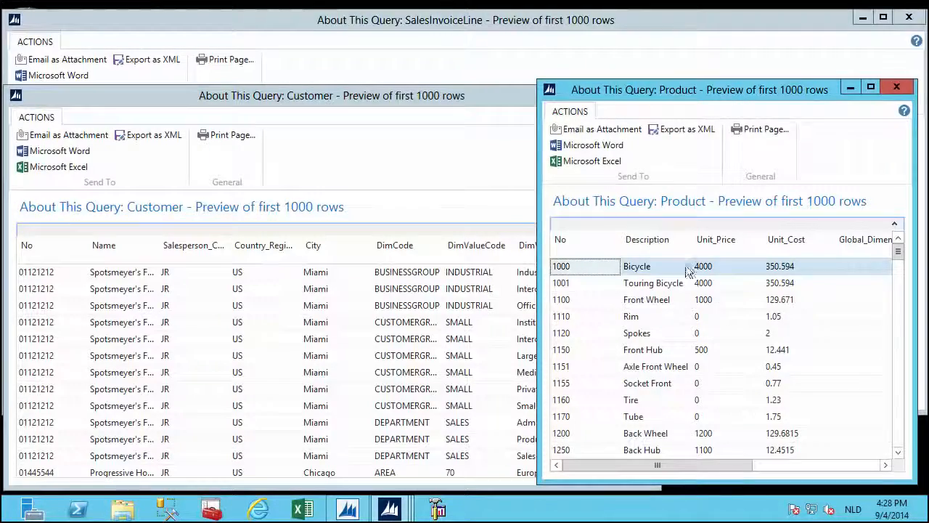
left_click(450, 45)
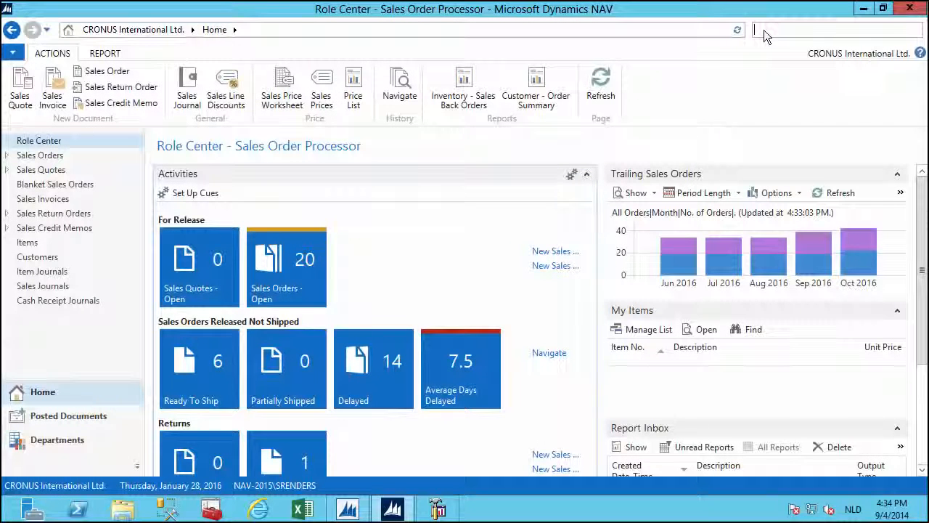
Open Web Services and add a test Query entry for query 410 Analysis View Source.
type("web ser")
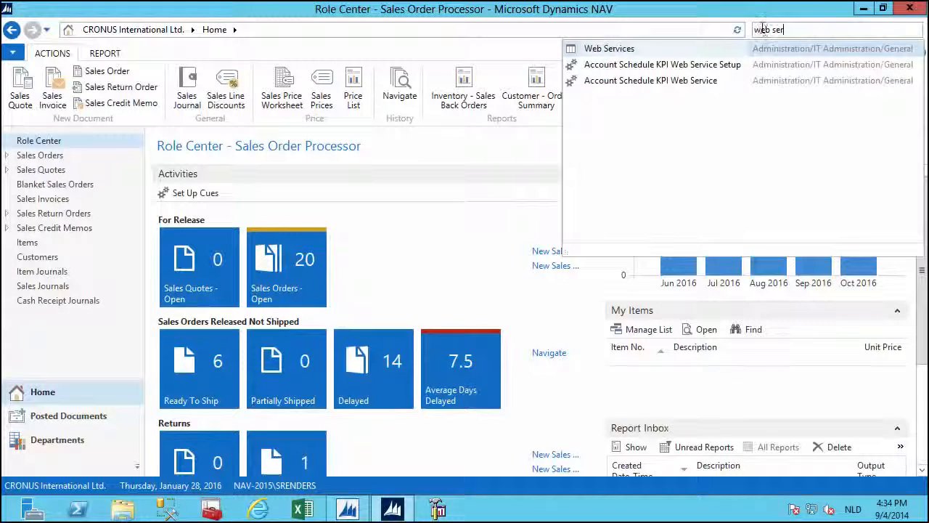
left_click(616, 45)
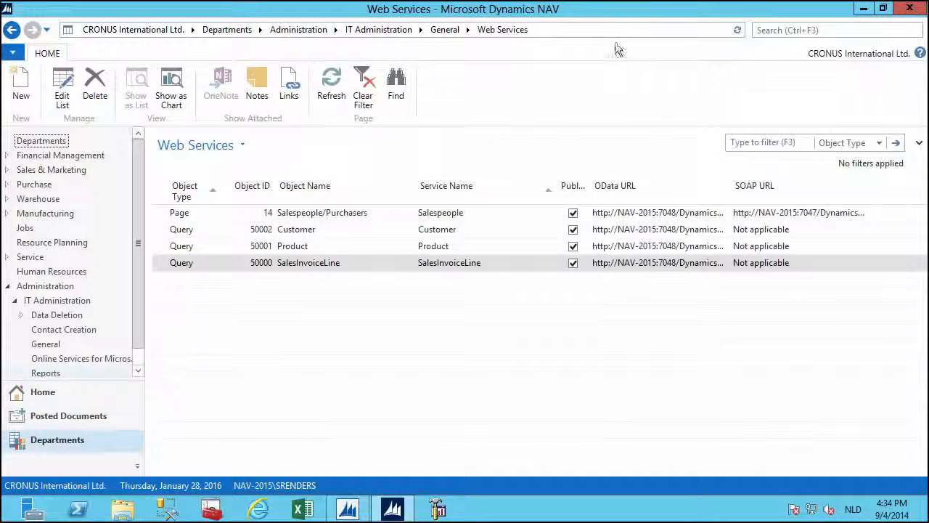
key("ctrl+n")
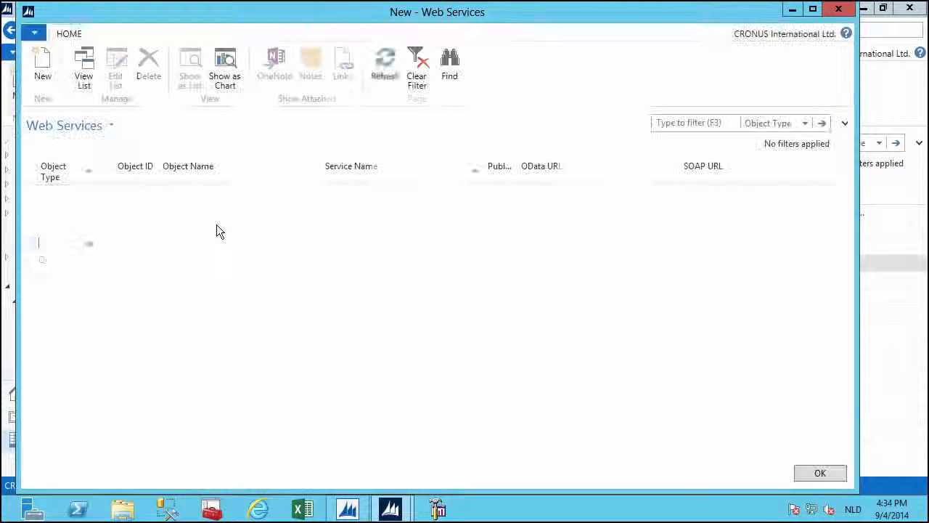
left_click(91, 244)
left_click(77, 296)
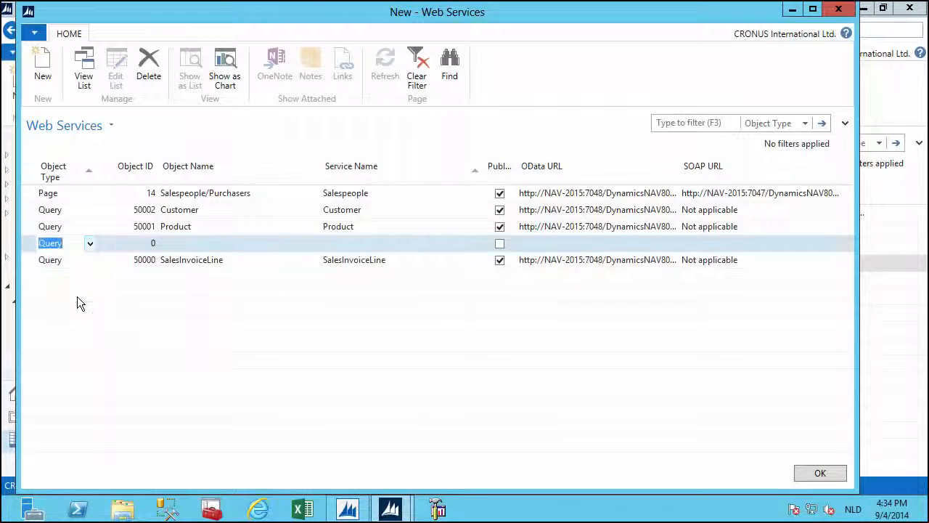
left_click(148, 244)
left_click(150, 243)
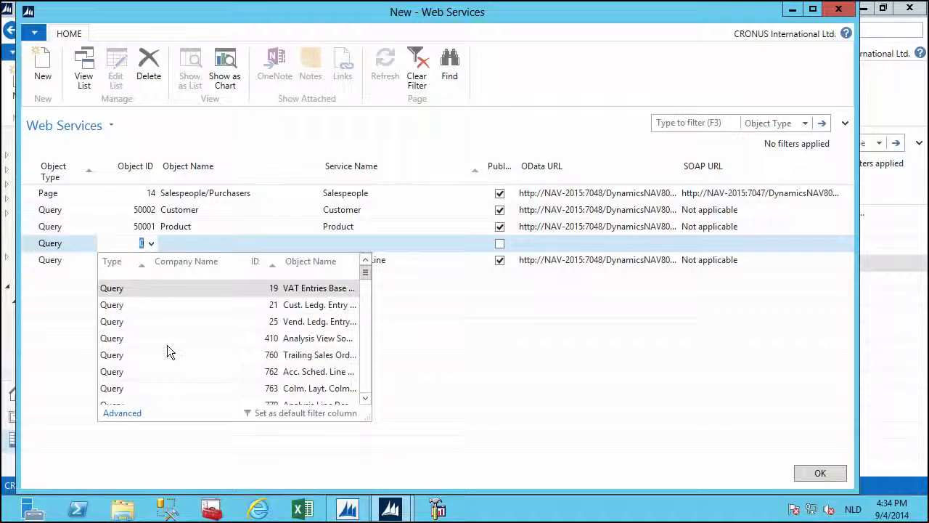
left_click(167, 345)
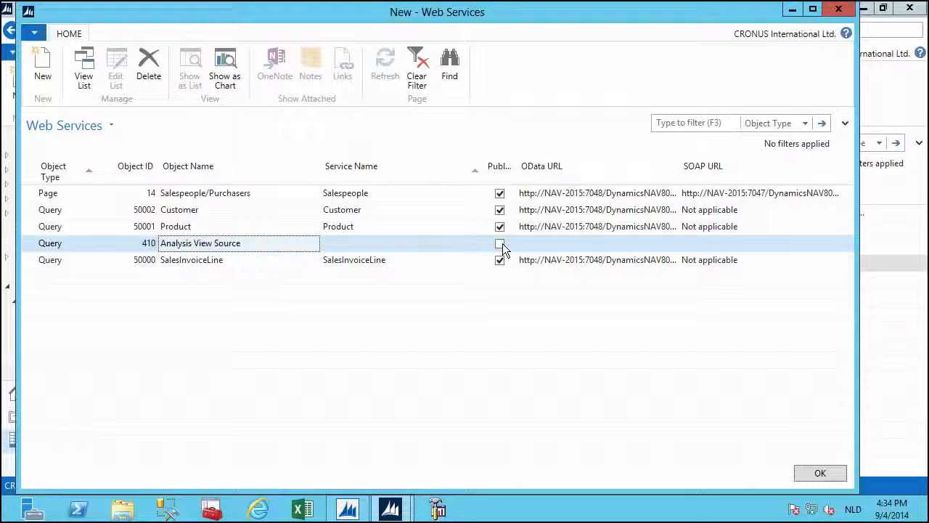
Delete the Analysis View Source test line from the Web Services list.
right_click(116, 247)
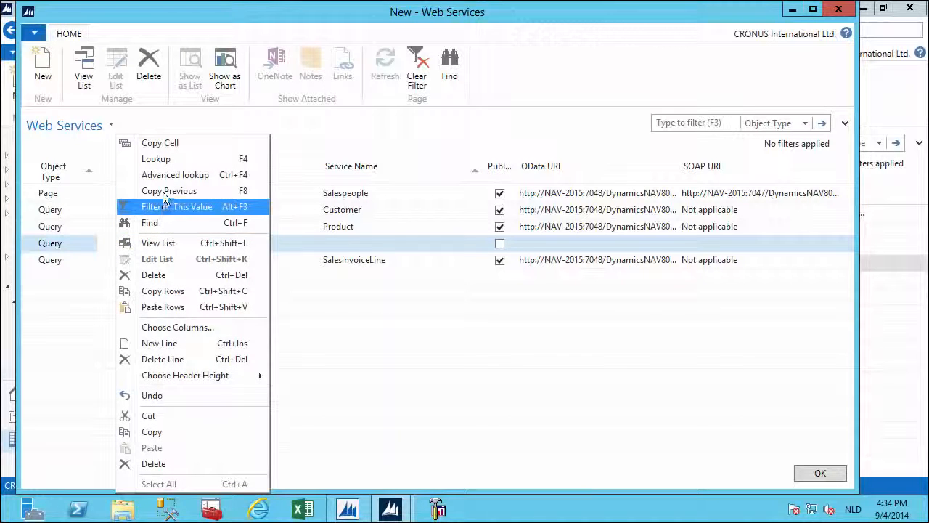
left_click(173, 358)
left_click(460, 272)
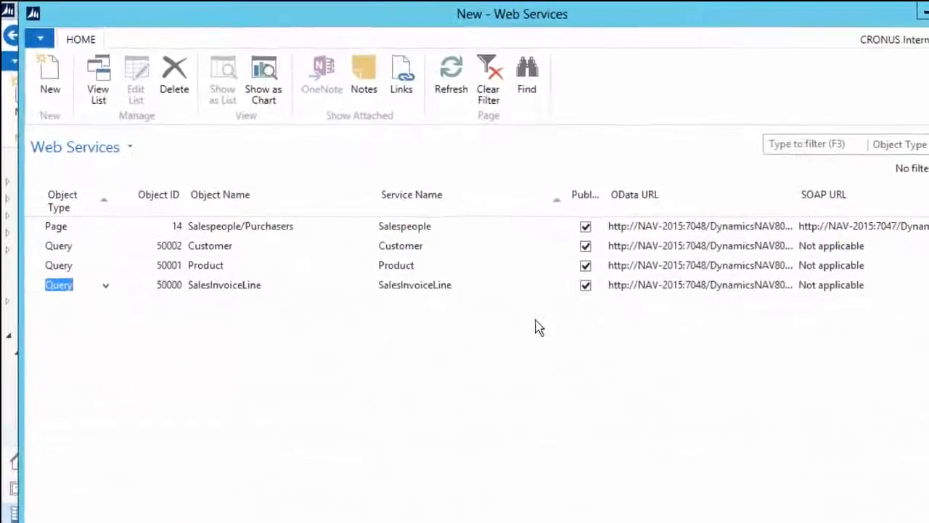
Open the Salespeople and SalesInvoiceLine OData feeds in the browser from their URL cells.
left_click(262, 281)
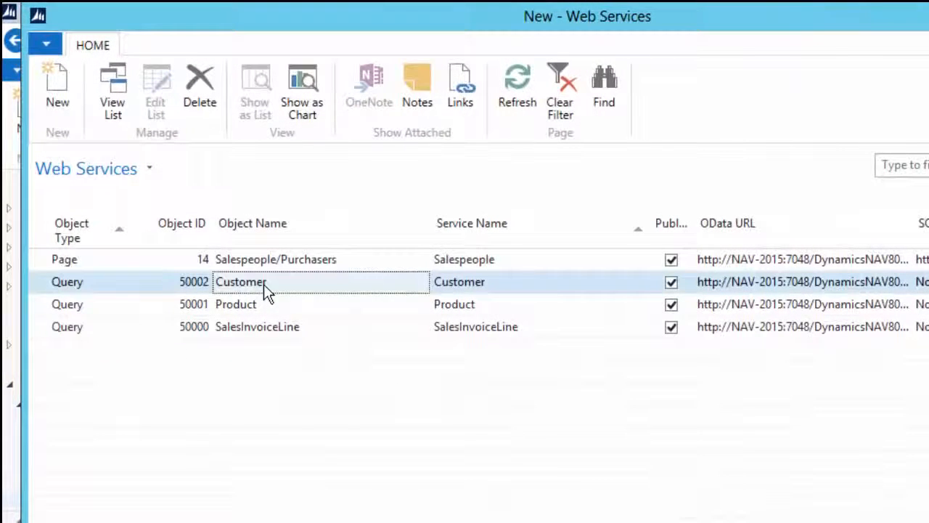
left_click(264, 304)
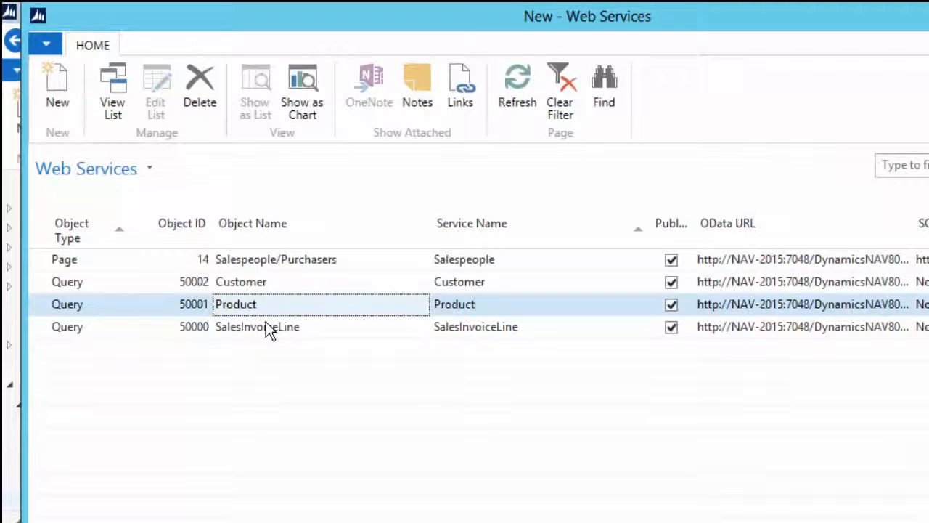
left_click(360, 266)
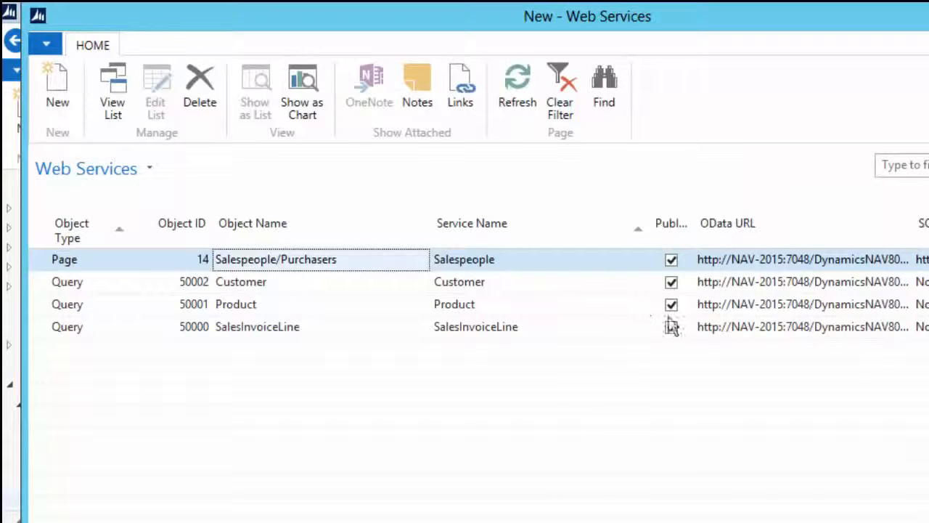
right_click(789, 270)
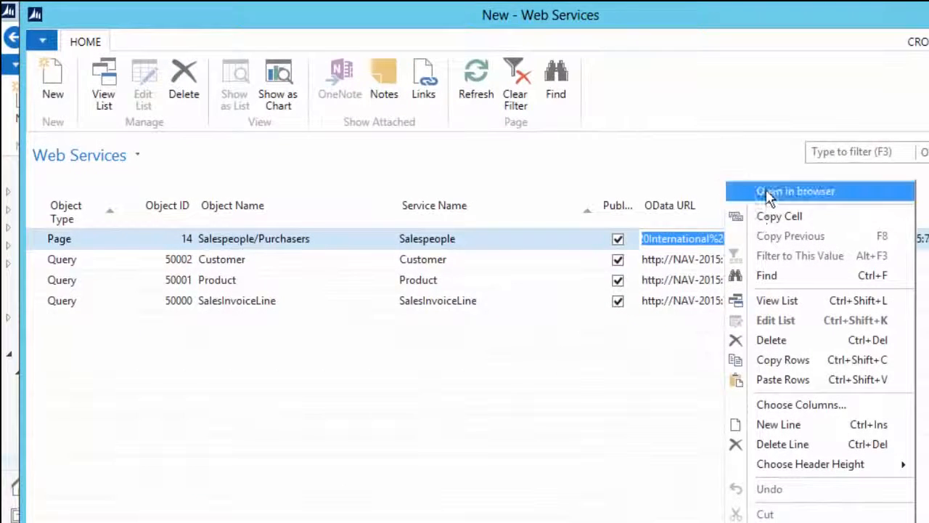
left_click(771, 193)
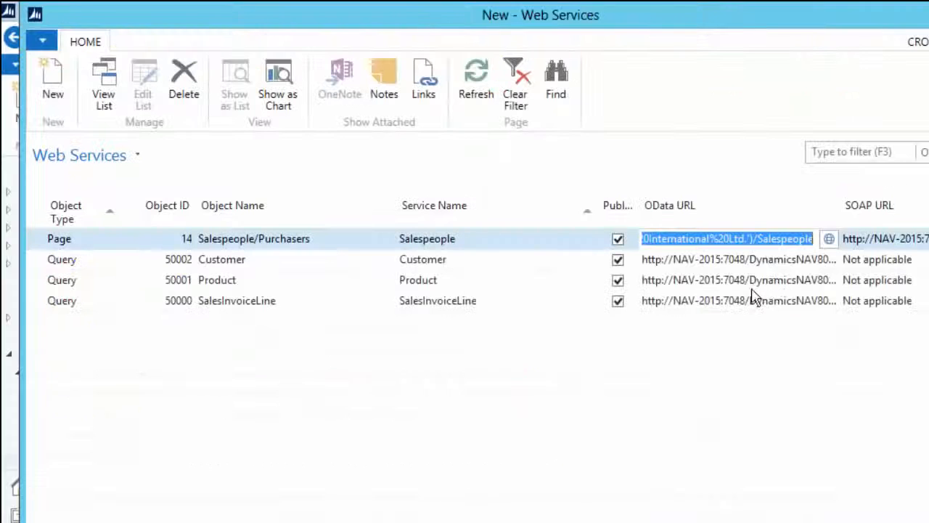
right_click(713, 300)
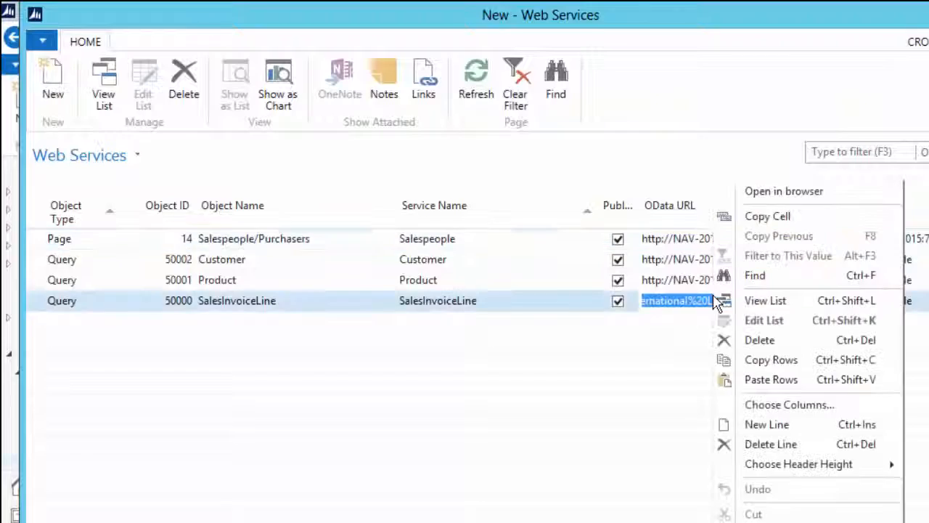
left_click(773, 192)
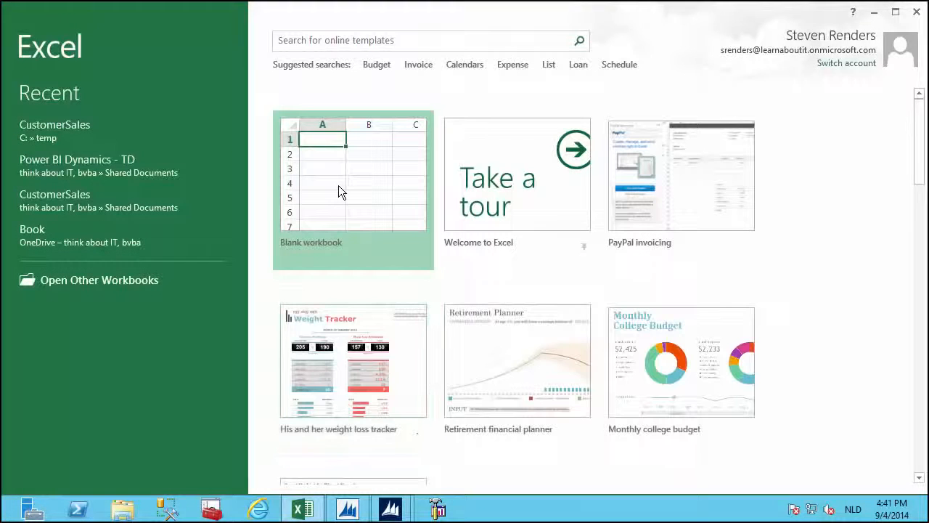
In a new blank workbook, open the PowerPivot window and its From Data Service list.
left_click(338, 191)
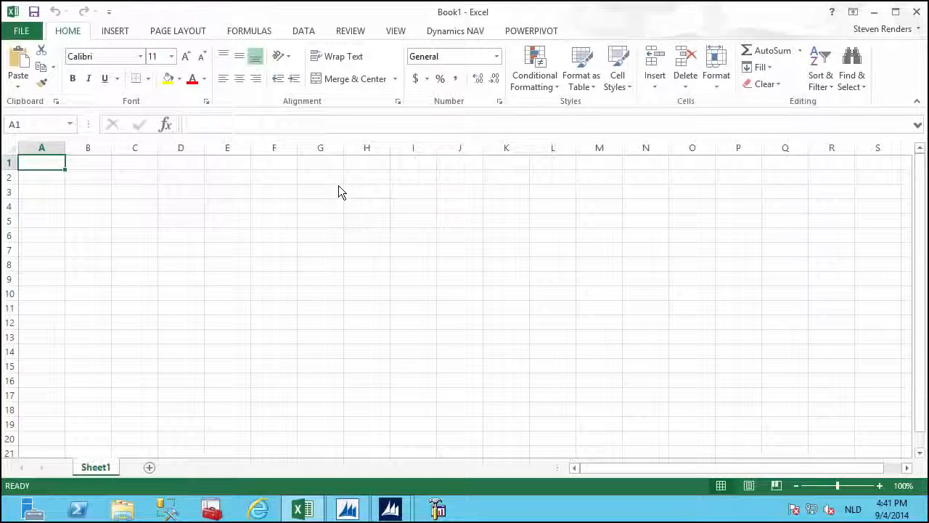
left_click(524, 32)
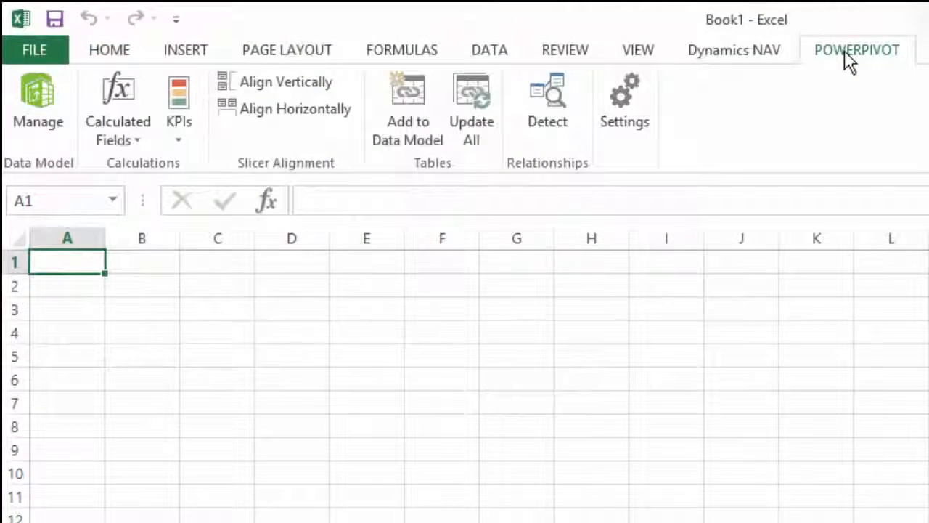
left_click(19, 104)
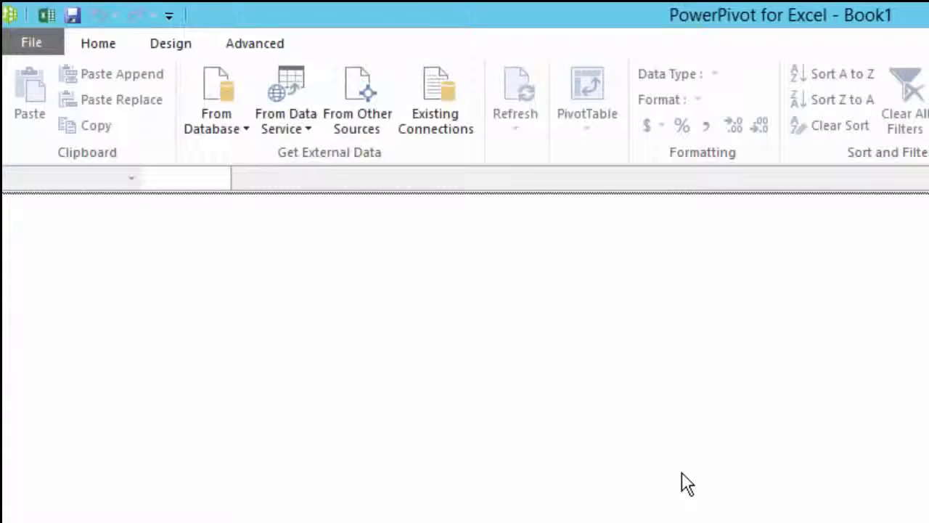
left_click(286, 121)
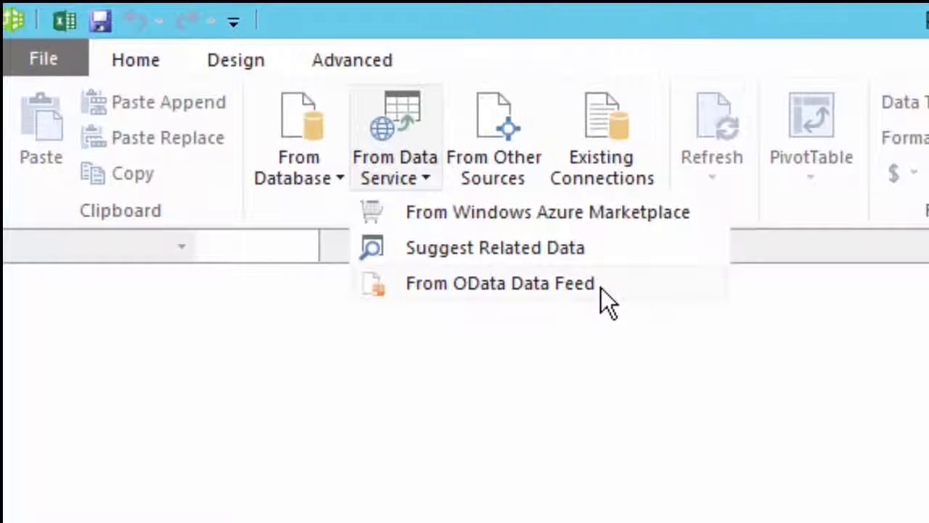
Import the Customer OData feed, using the URL copied from NAV Web Services, as a 1,041-row table.
left_click(606, 289)
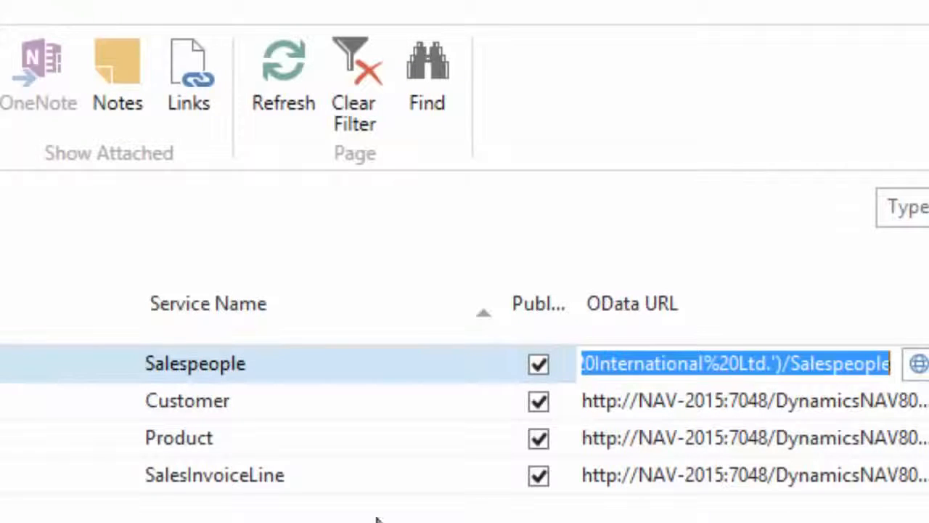
left_click(679, 402)
right_click(683, 404)
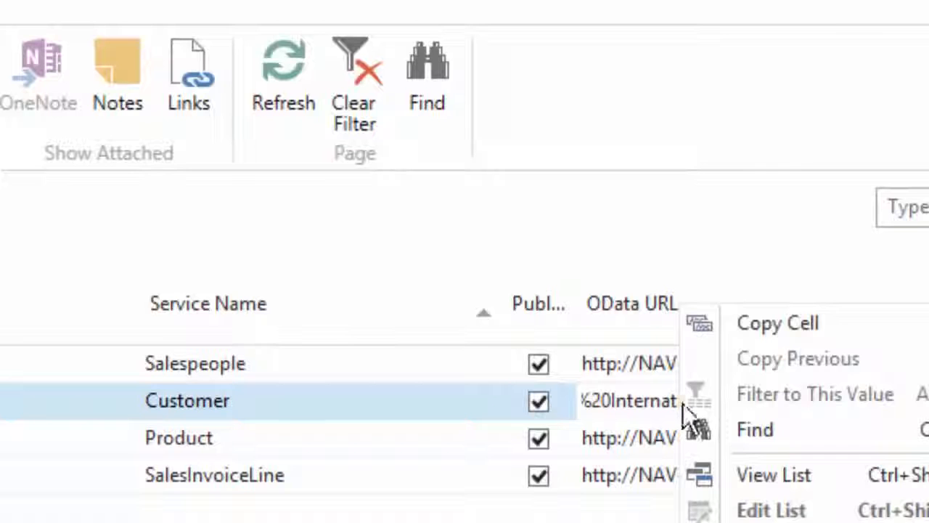
left_click(785, 328)
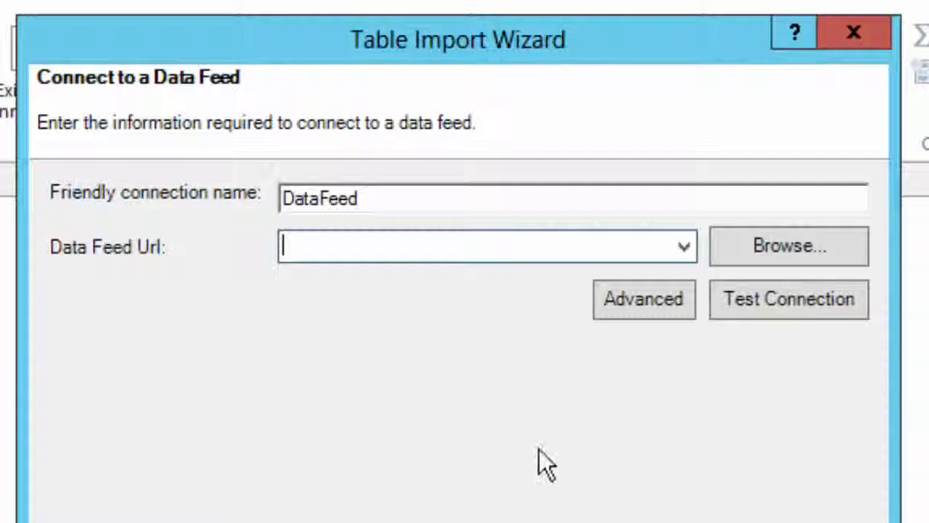
right_click(430, 252)
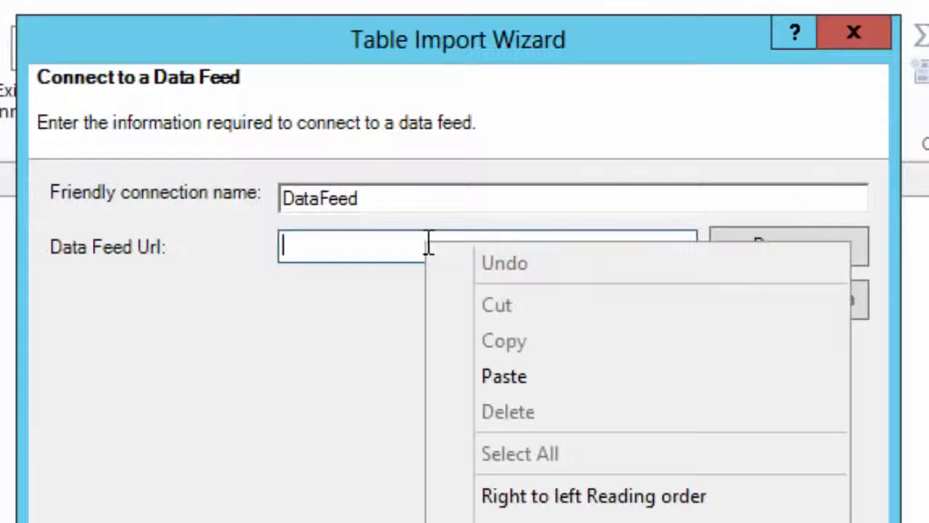
left_click(496, 379)
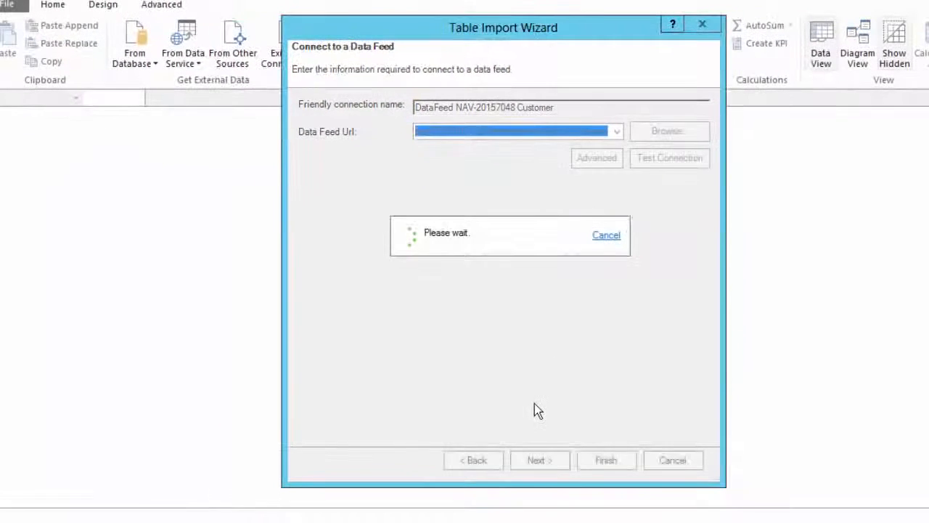
key("Return")
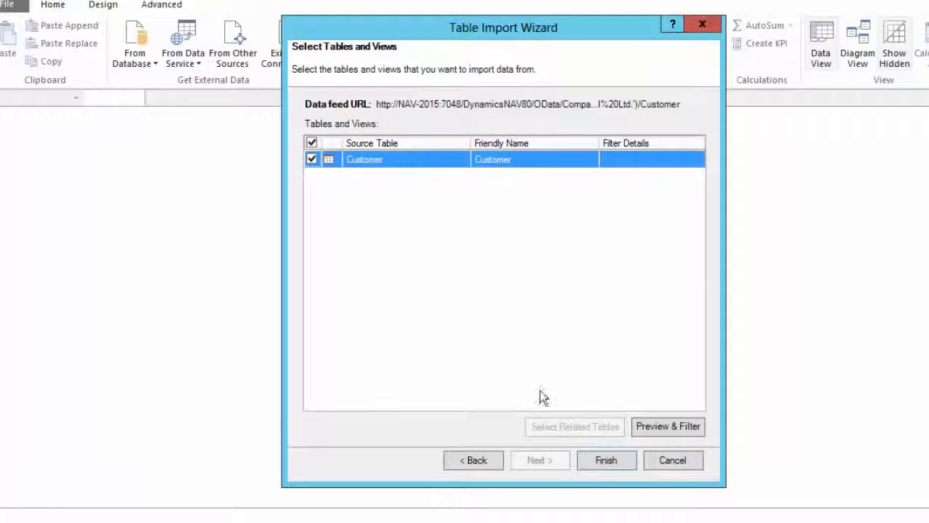
left_click(606, 462)
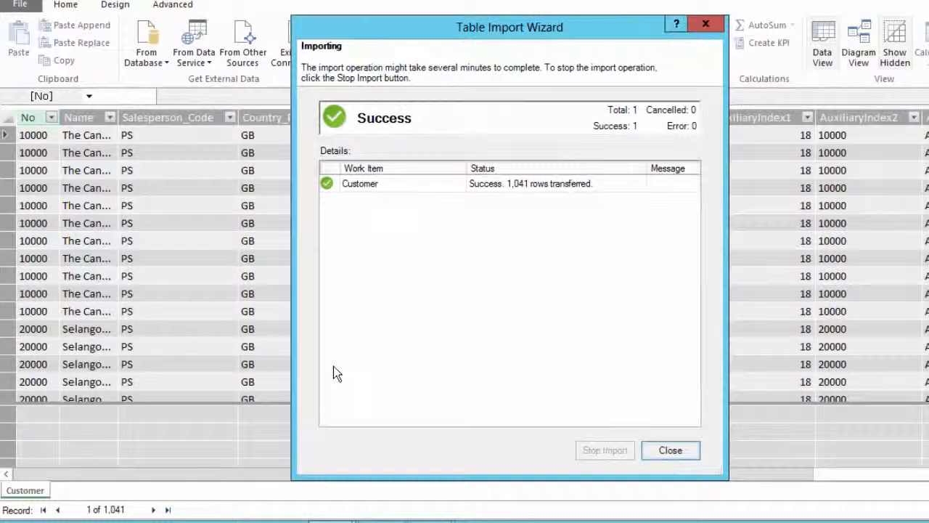
key("Return")
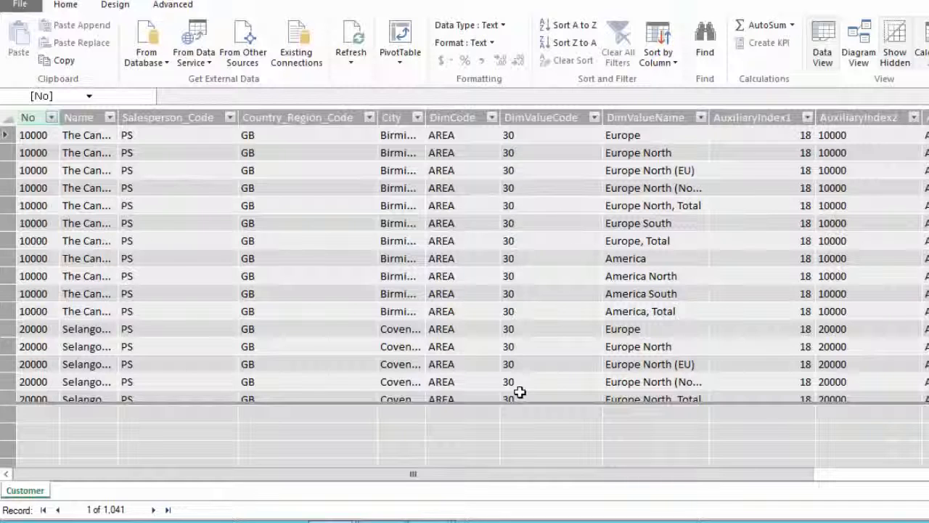
Import the Product OData feed by pasting its URL into a new data feed connection.
left_click(195, 57)
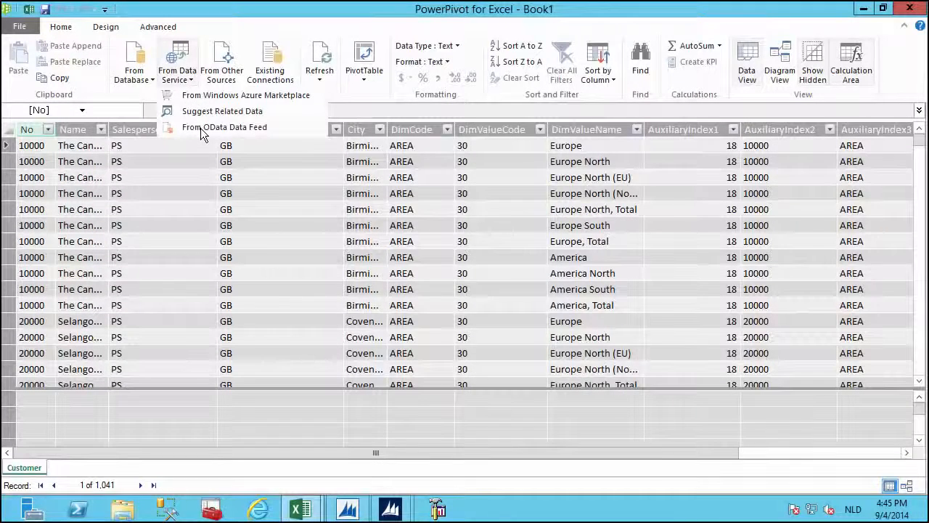
left_click(202, 128)
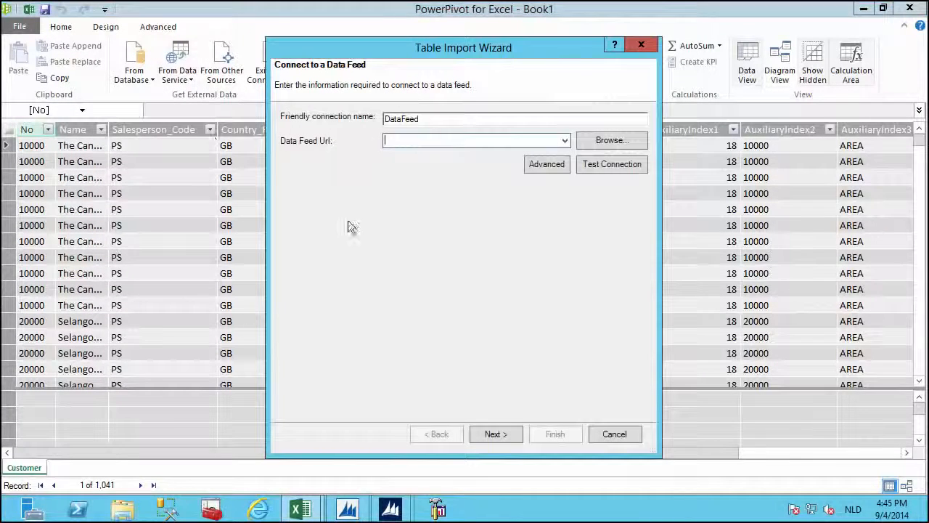
right_click(423, 139)
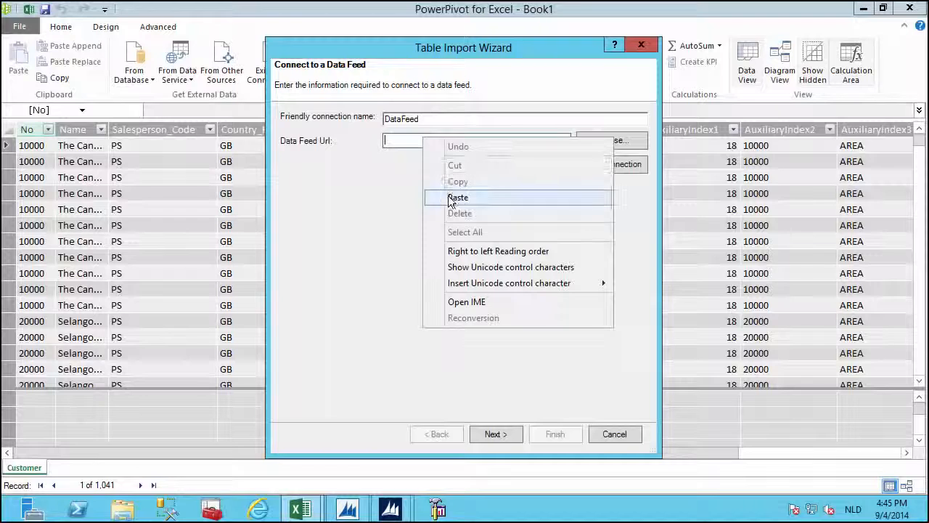
left_click(458, 196)
left_click(485, 433)
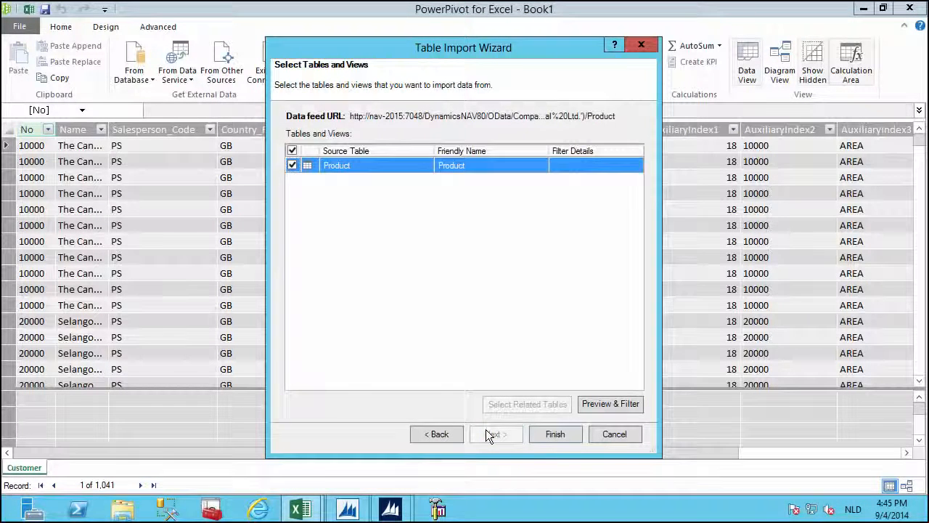
left_click(564, 432)
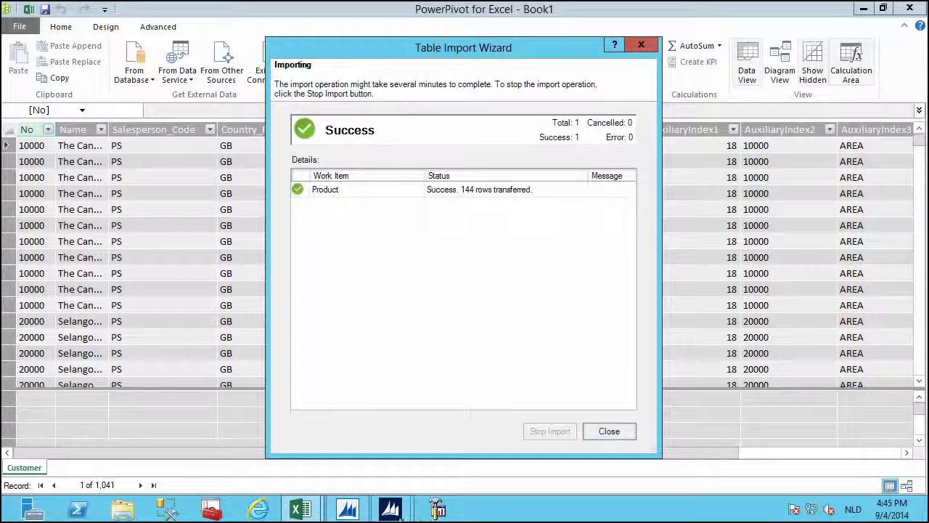
Copy the SalesInvoiceLine OData URL from NAV Web Services and close the Product import summary.
mouse_move(376, 514)
left_click(434, 456)
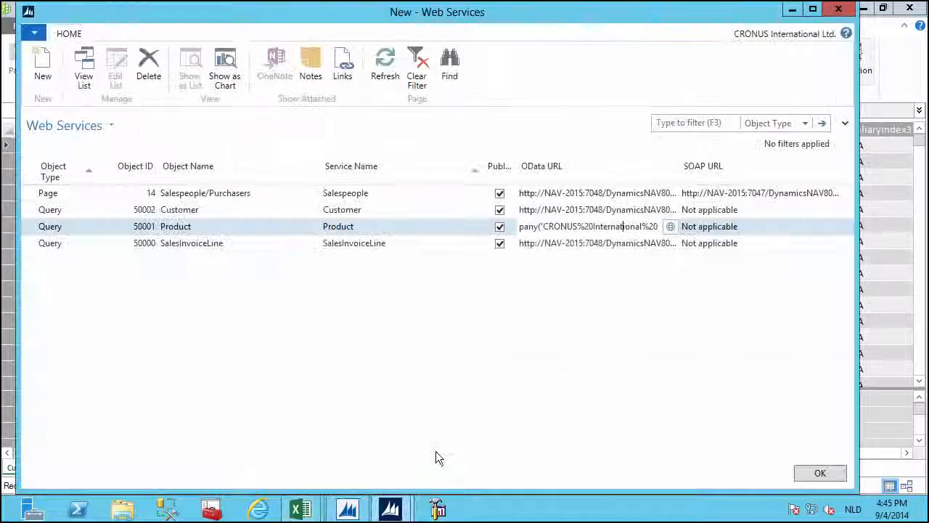
right_click(547, 245)
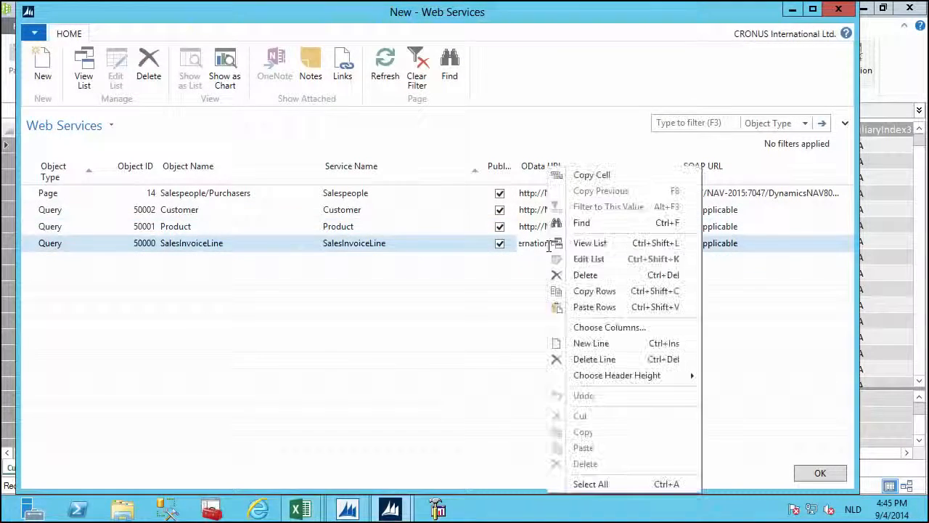
left_click(579, 182)
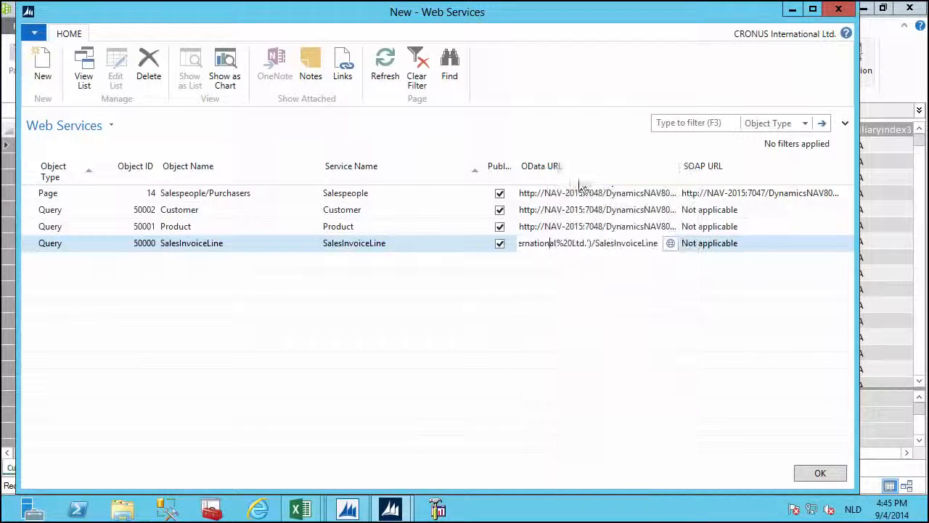
left_click(791, 9)
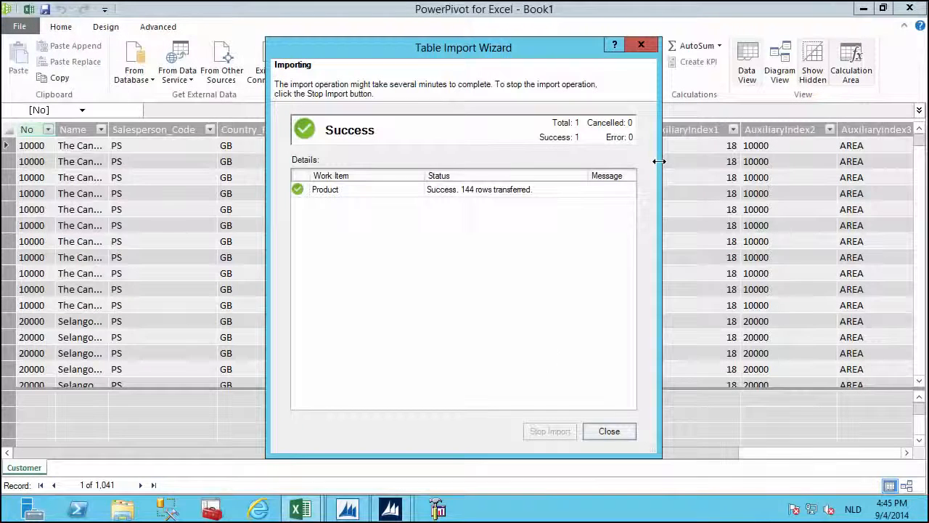
left_click(609, 431)
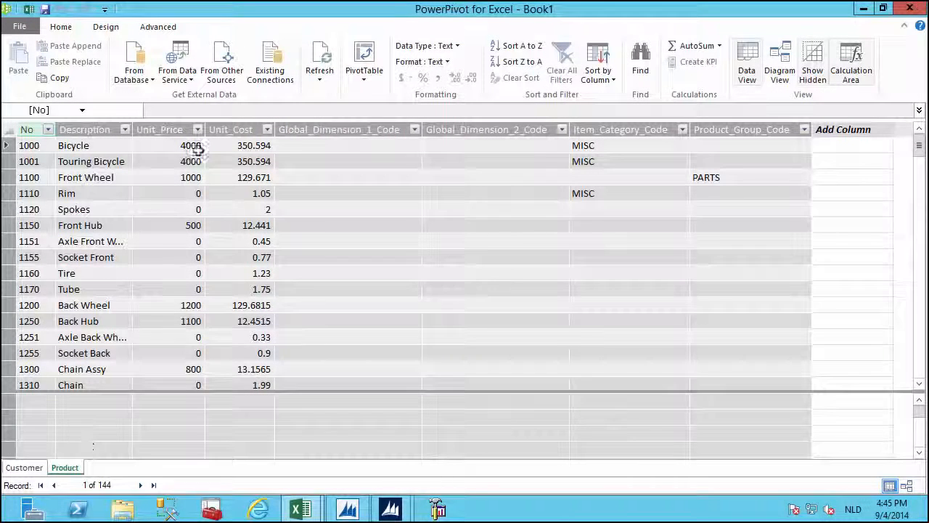
Import the SalesInvoiceLine OData feed by pasting its URL into a new data feed connection.
left_click(190, 79)
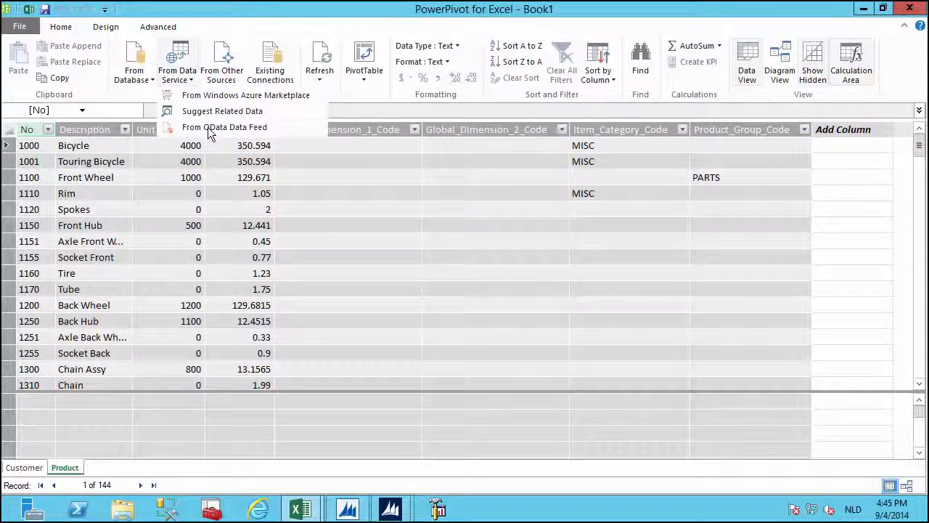
left_click(210, 127)
right_click(412, 140)
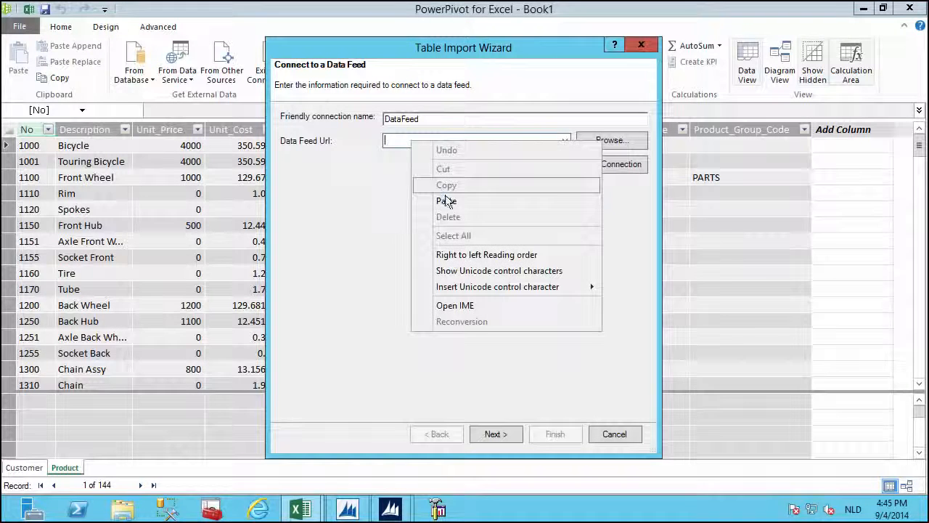
left_click(446, 200)
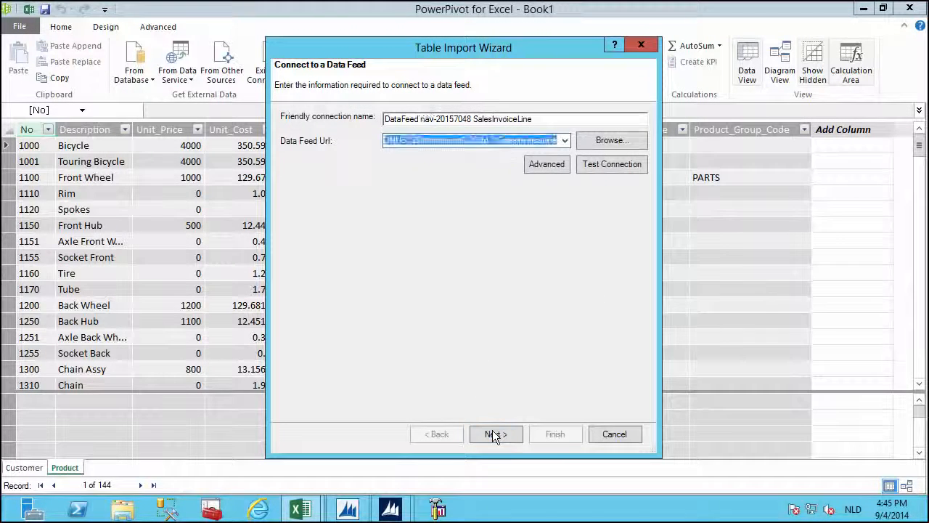
left_click(494, 433)
left_click(552, 434)
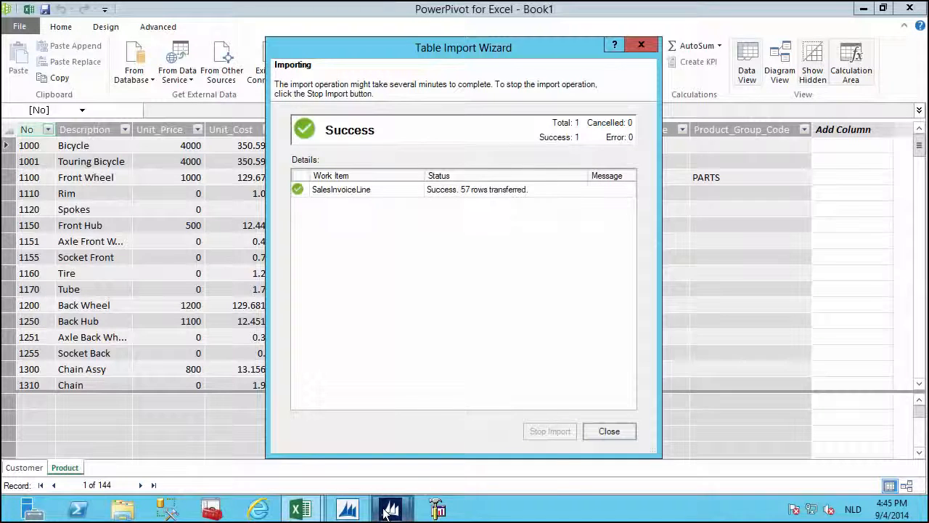
Copy the Salespeople OData URL from NAV and close the 57-row SalesInvoiceLine import summary.
mouse_move(386, 513)
left_click(434, 436)
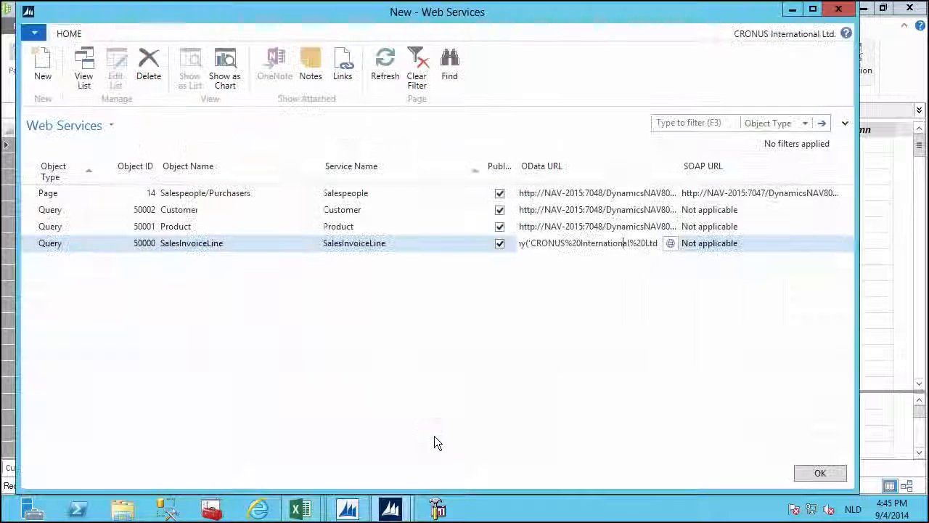
left_click(552, 200)
right_click(551, 199)
left_click(595, 176)
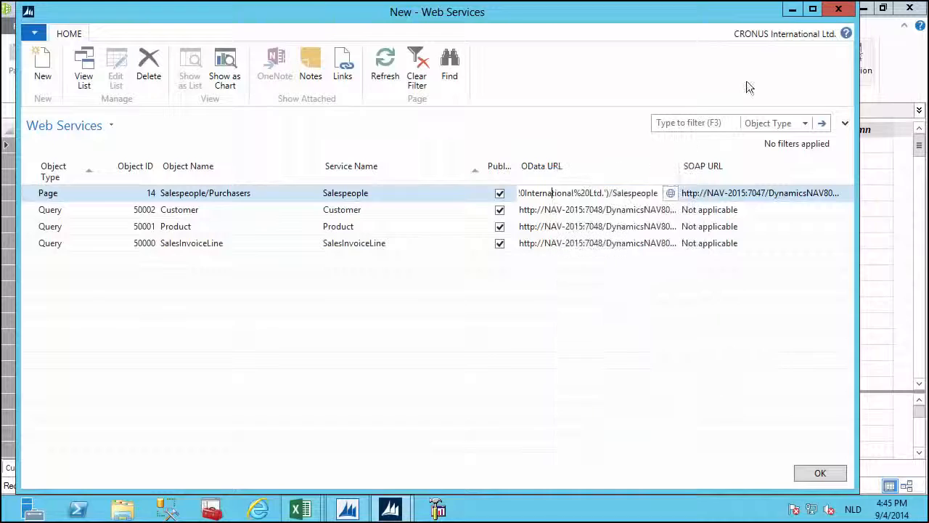
left_click(791, 9)
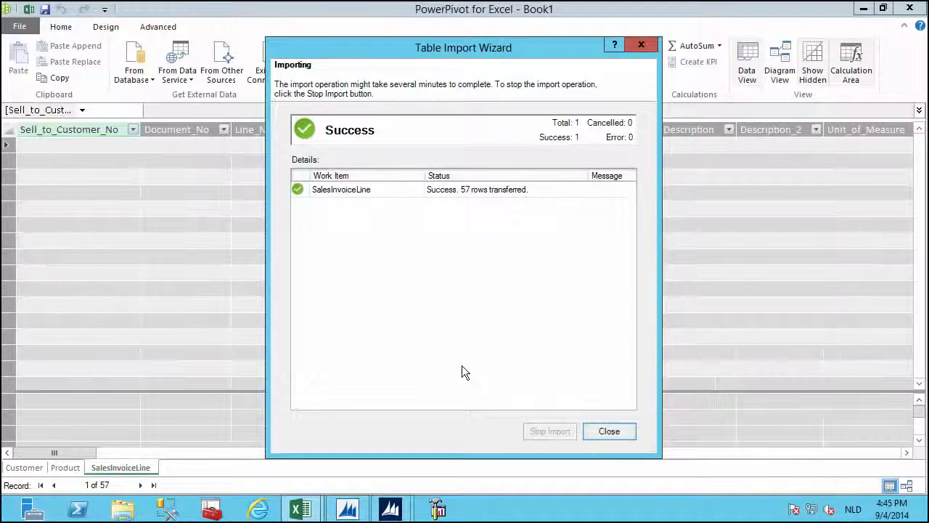
key("Return")
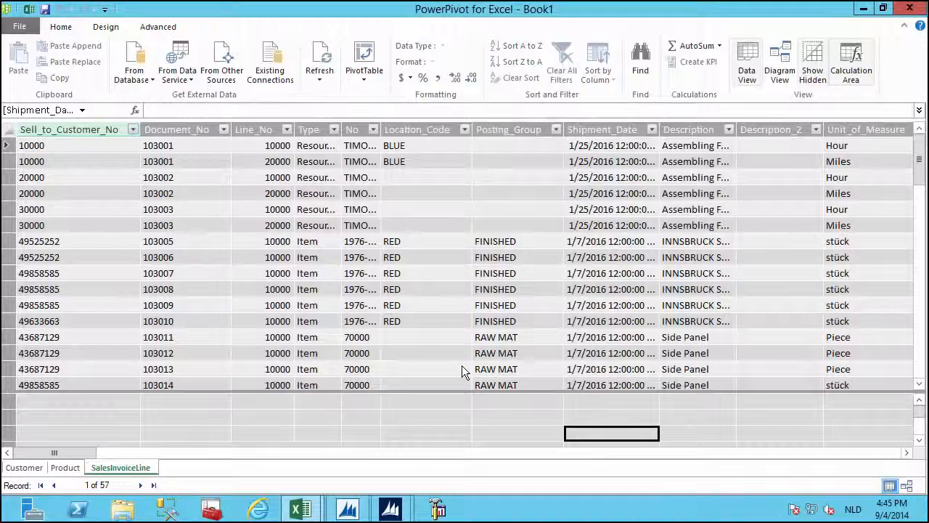
Import the Salespeople OData feed as an 8-row table.
left_click(190, 80)
left_click(201, 124)
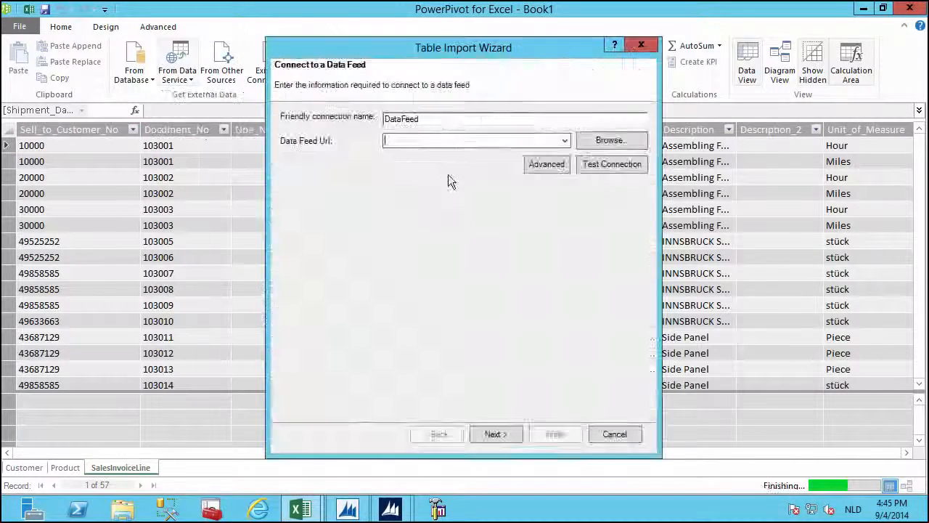
right_click(483, 141)
left_click(496, 201)
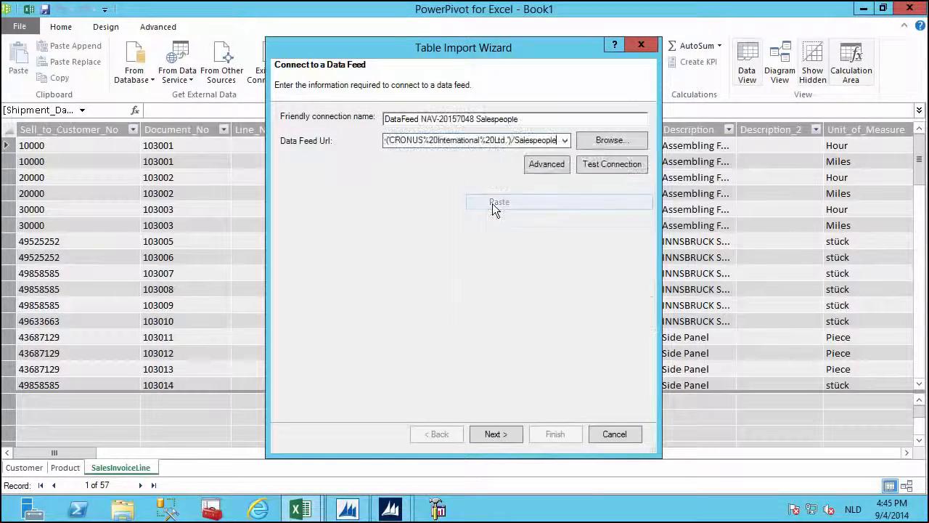
left_click(496, 434)
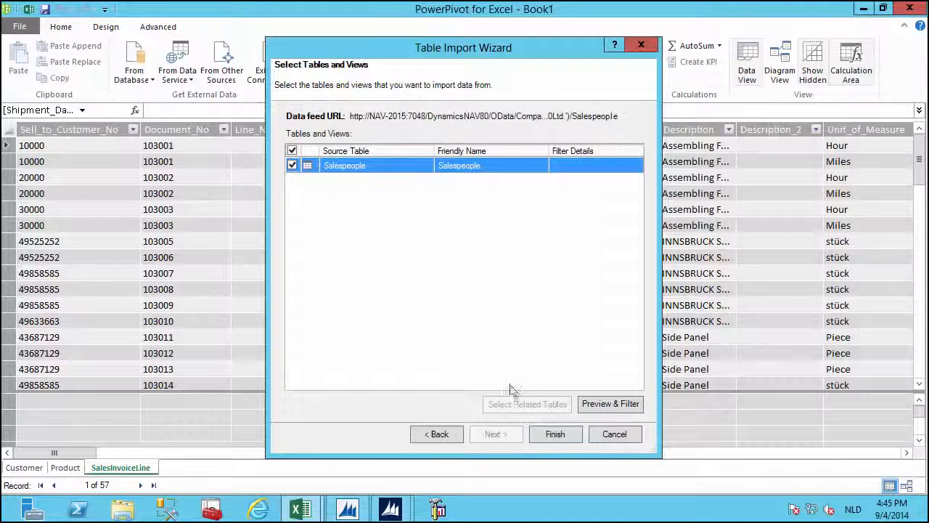
left_click(556, 433)
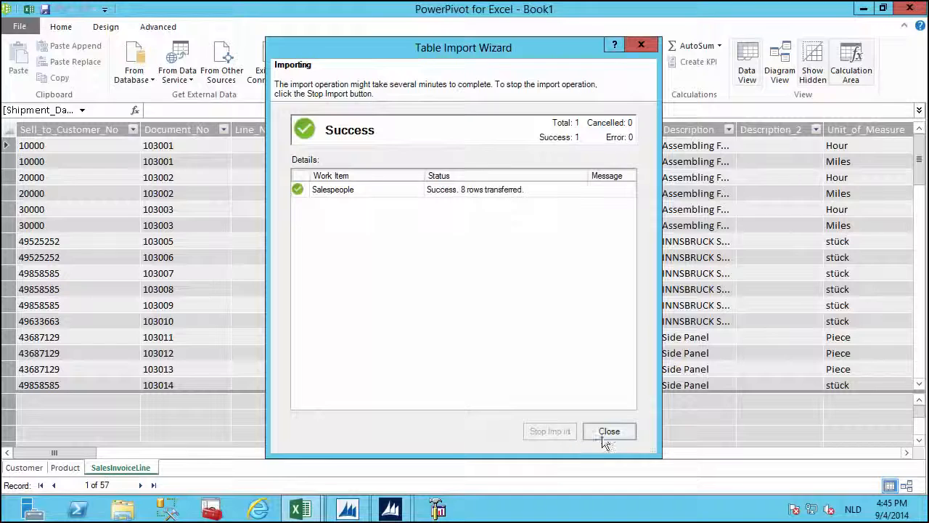
left_click(604, 436)
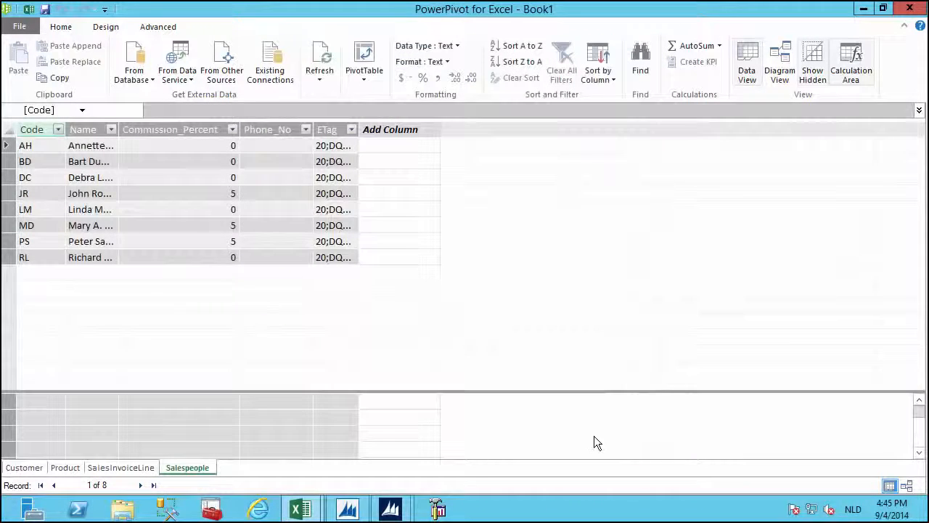
Flip through the Product, SalesInvoiceLine and Salespeople tables, finishing on SalesInvoiceLine.
left_click(64, 467)
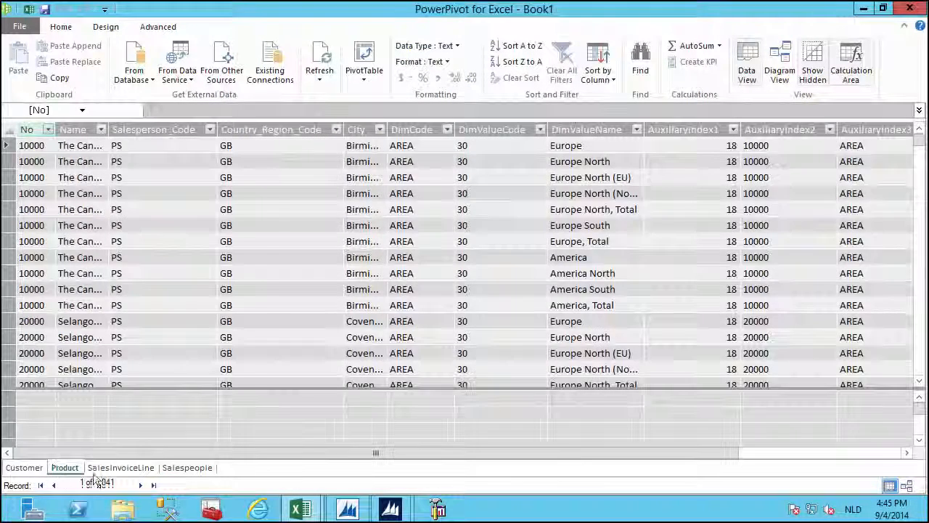
left_click(117, 466)
left_click(186, 468)
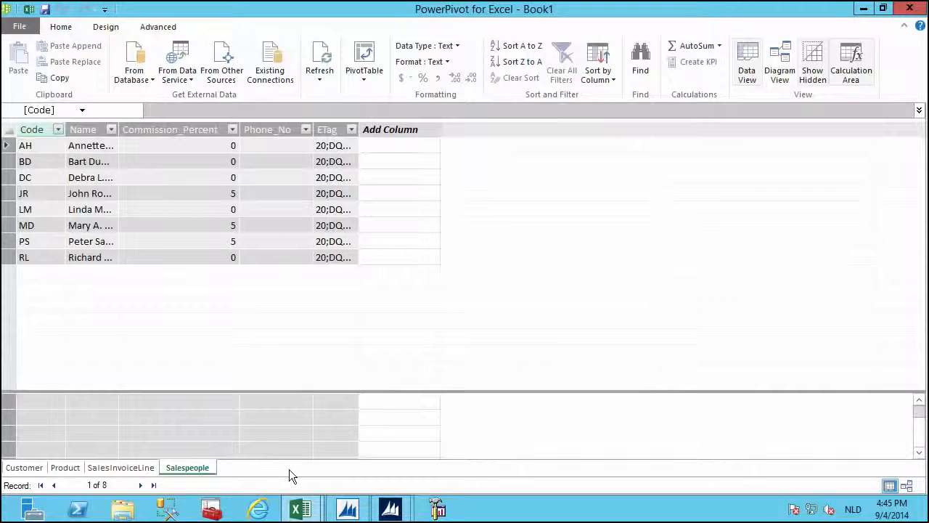
left_click(120, 467)
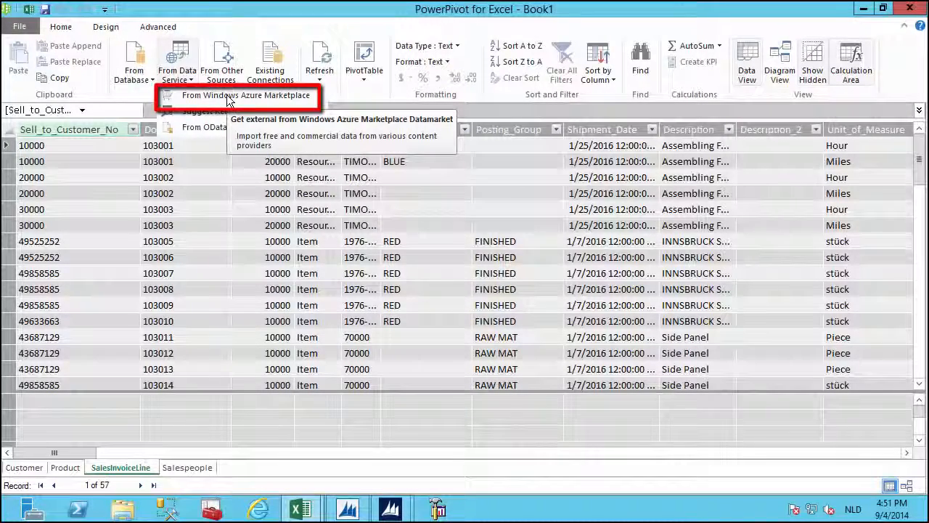
Start a Windows Azure Marketplace import, allow the page scripts, and filter the catalog to Free (109).
left_click(230, 97)
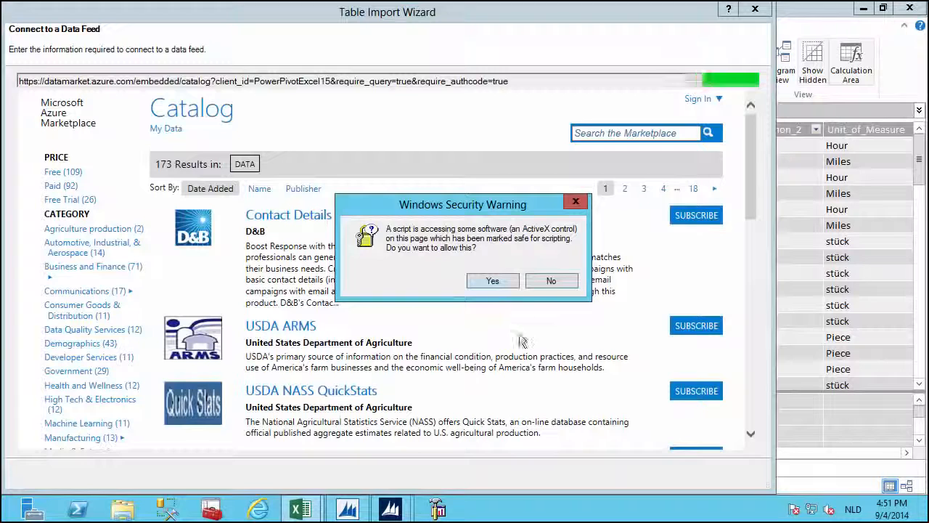
left_click(503, 282)
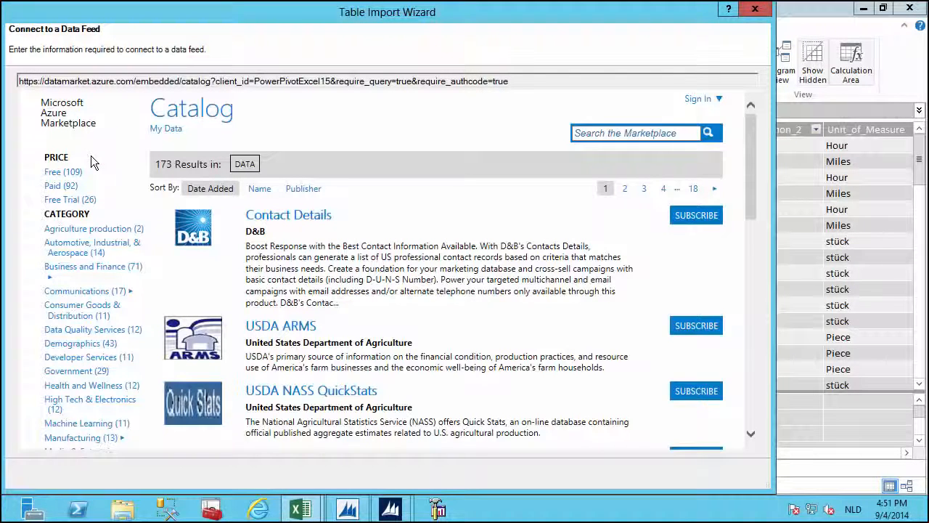
left_click(73, 172)
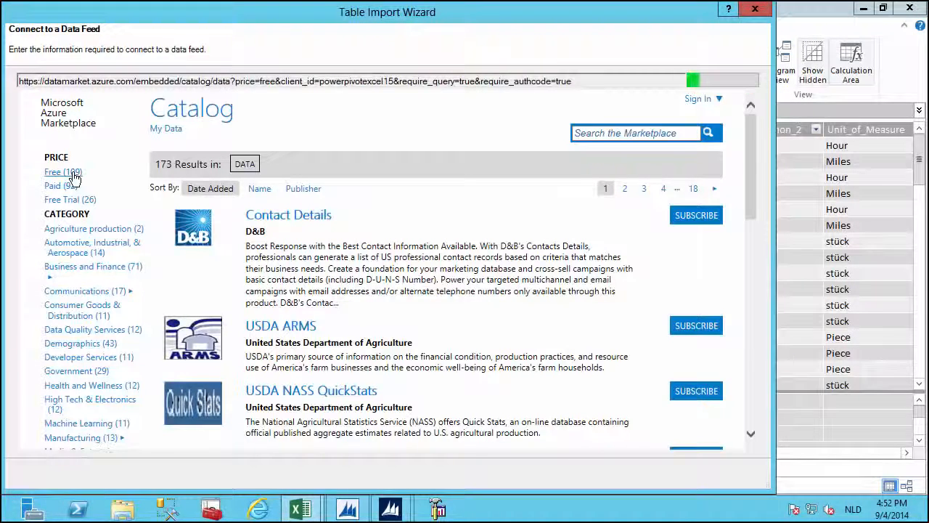
left_click(497, 283)
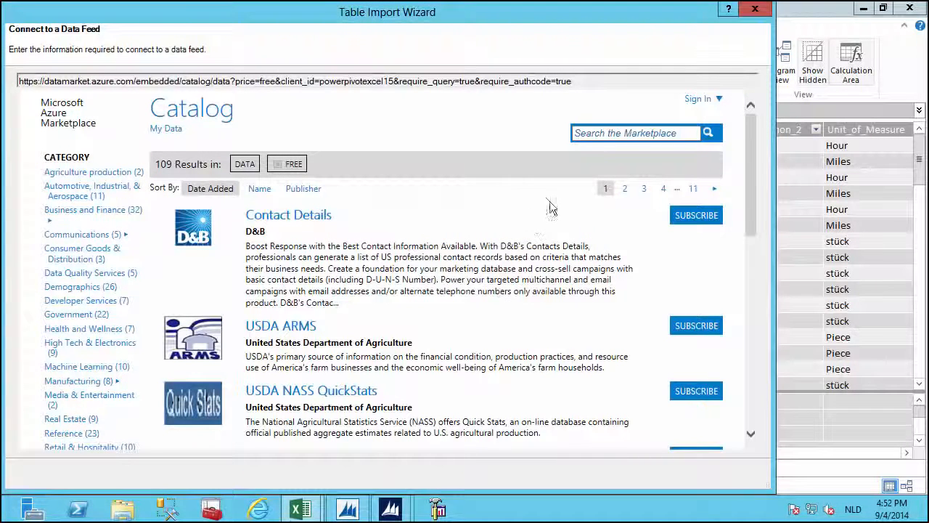
Search the Marketplace and subscribe to the dotLogic Power Data offer.
left_click(587, 132)
type("data")
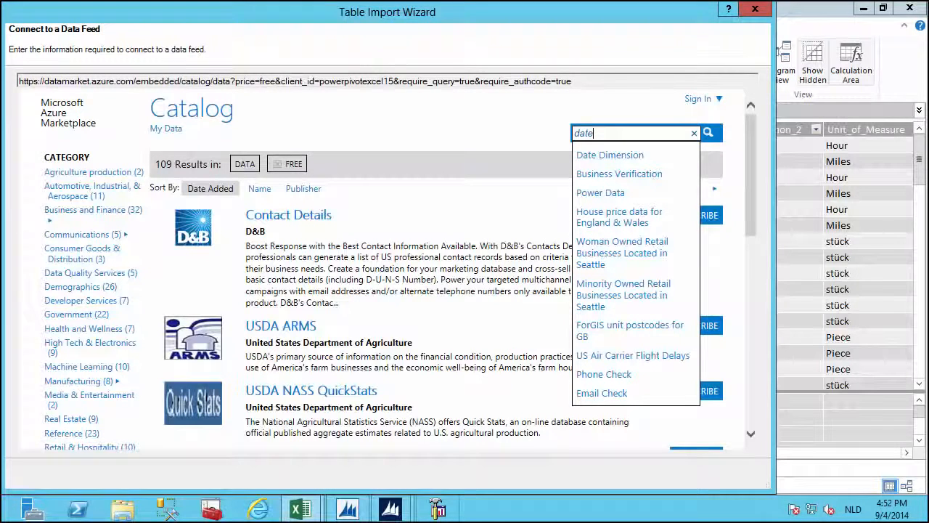
key("Return")
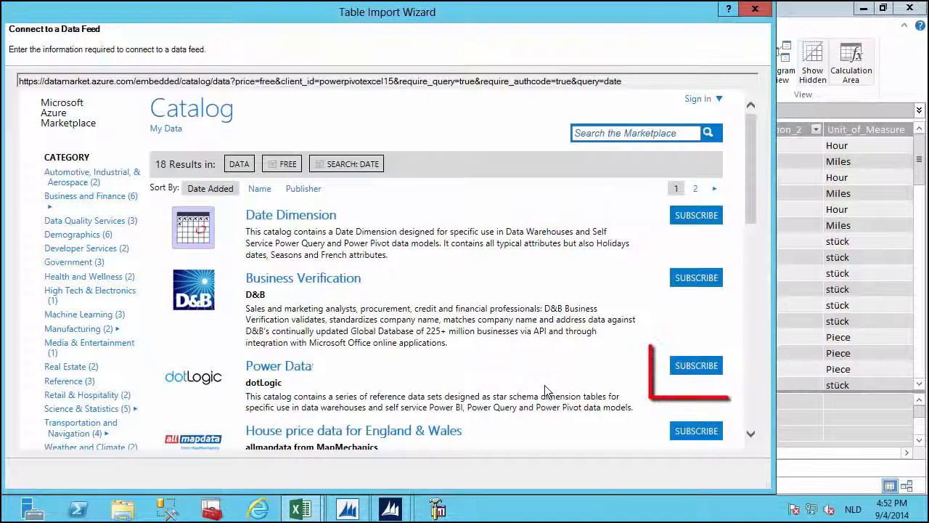
left_click(686, 368)
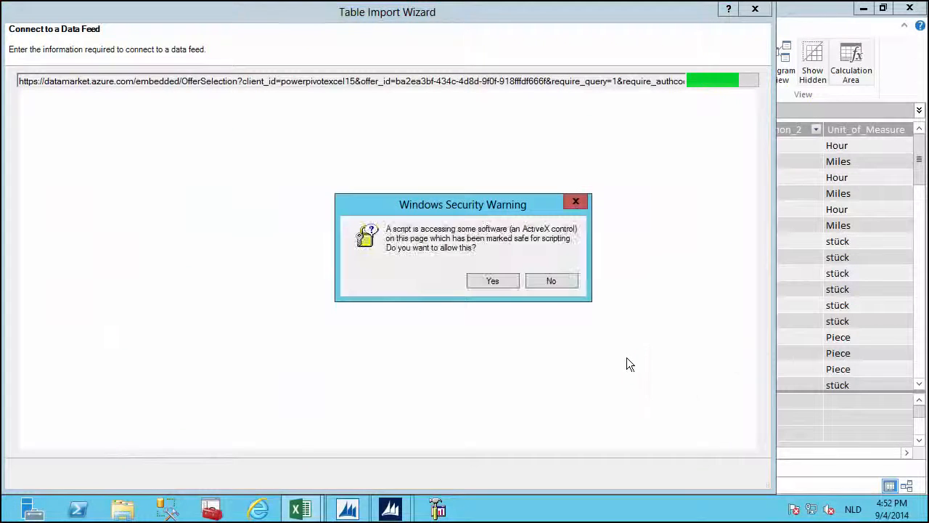
left_click(502, 279)
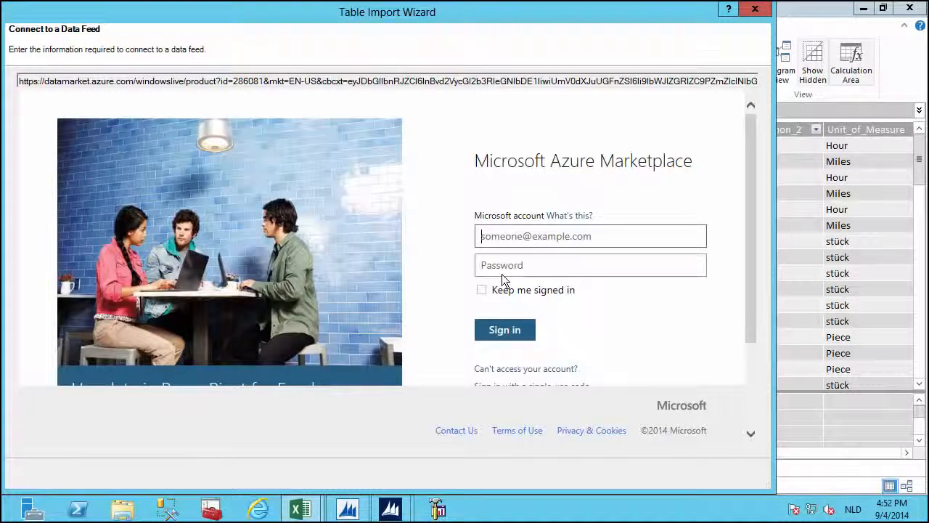
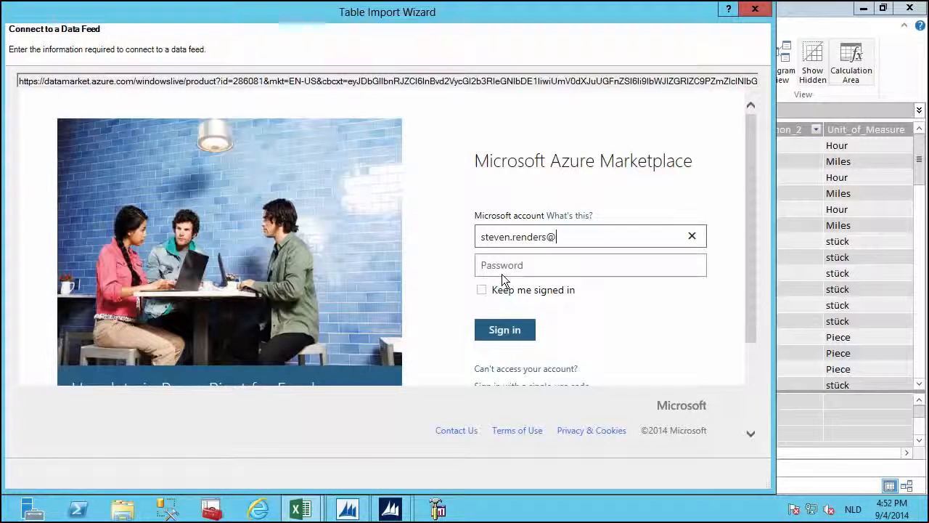
Sign in to the Marketplace with the Microsoft account e-mail and password.
key("Tab")
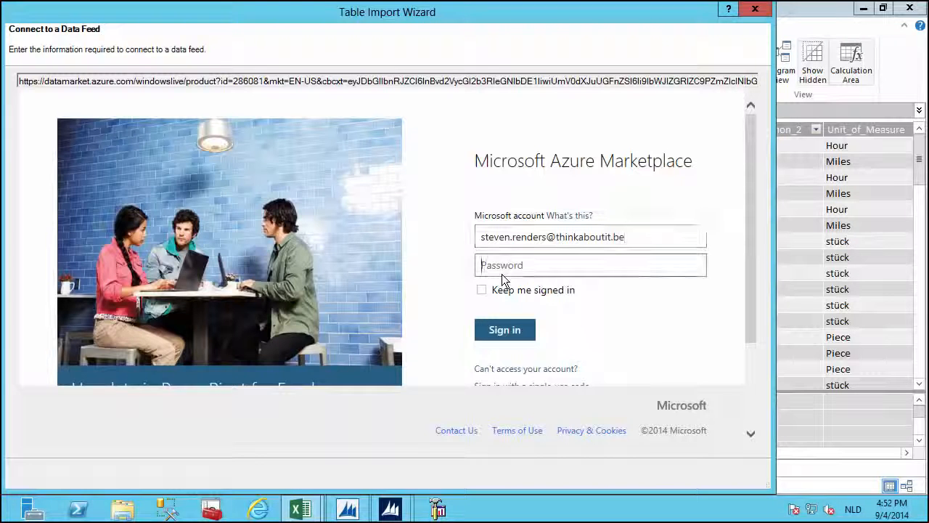
type("••••••••••")
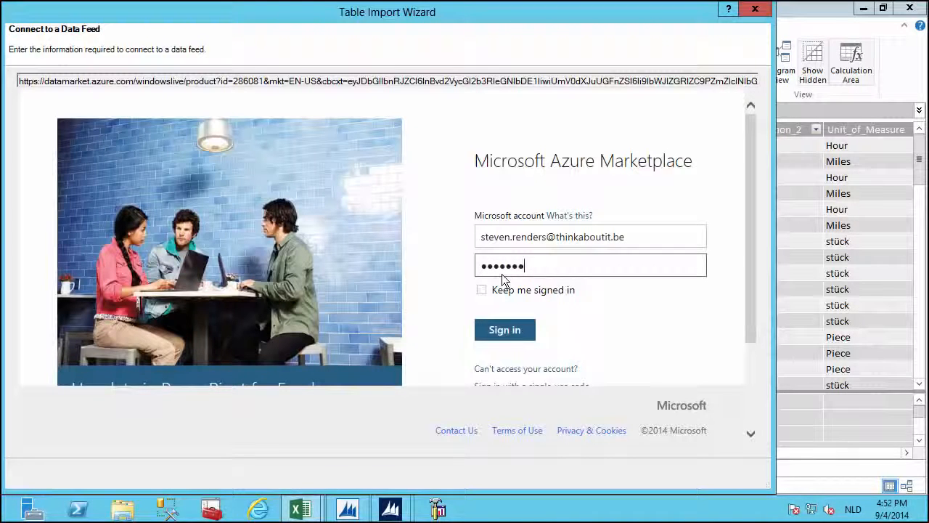
key("Return")
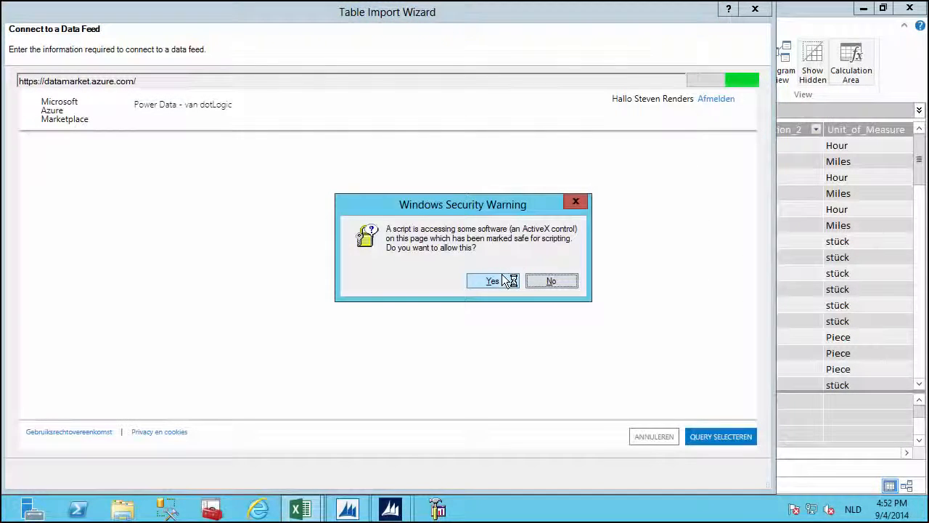
Select only the Date query from Power Data, leaving out Time, and import it (109,573 rows).
left_click(503, 280)
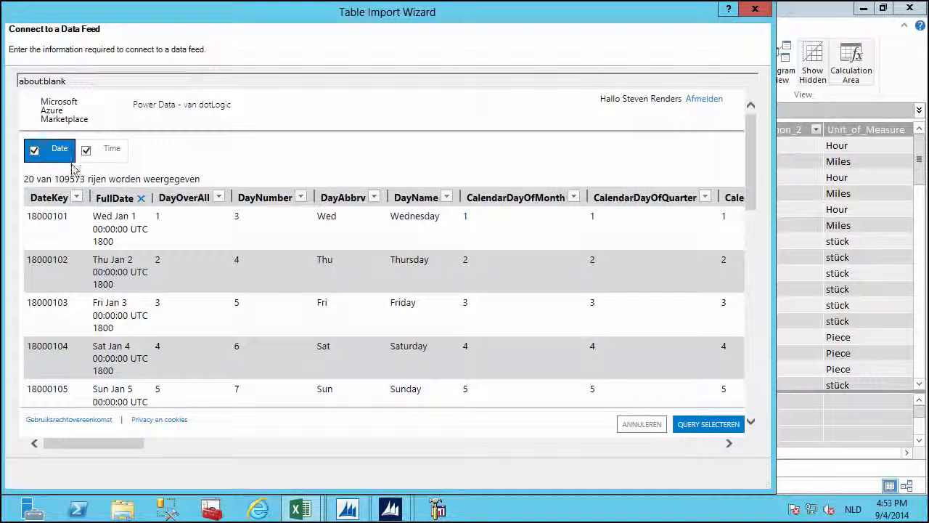
left_click(101, 158)
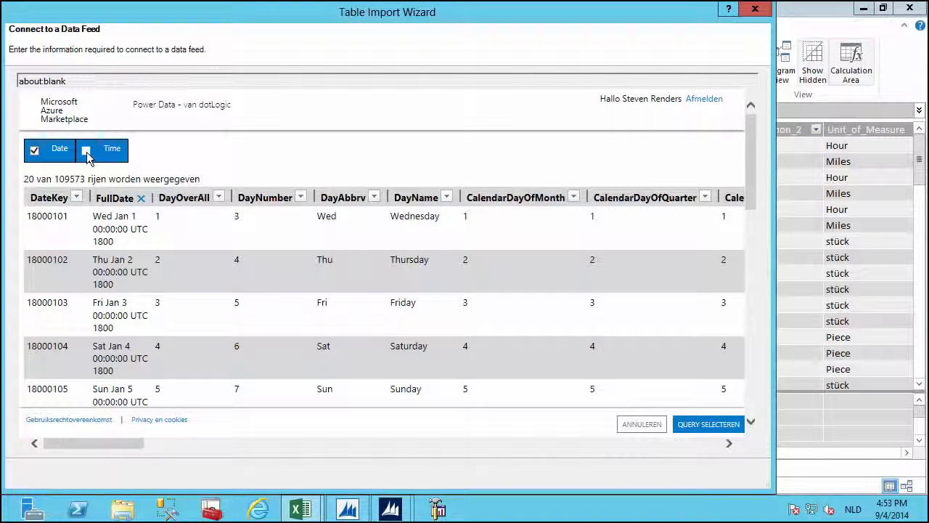
left_click(86, 155)
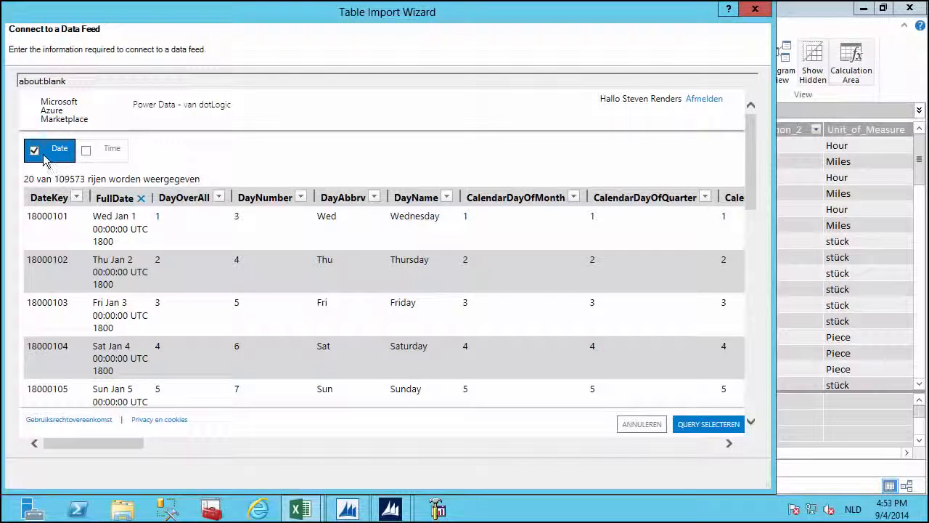
left_click(702, 430)
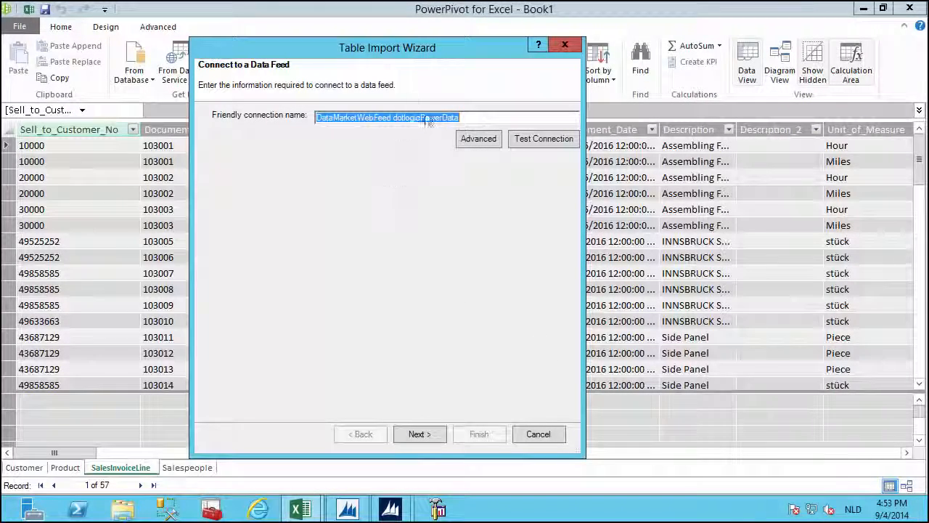
left_click(420, 434)
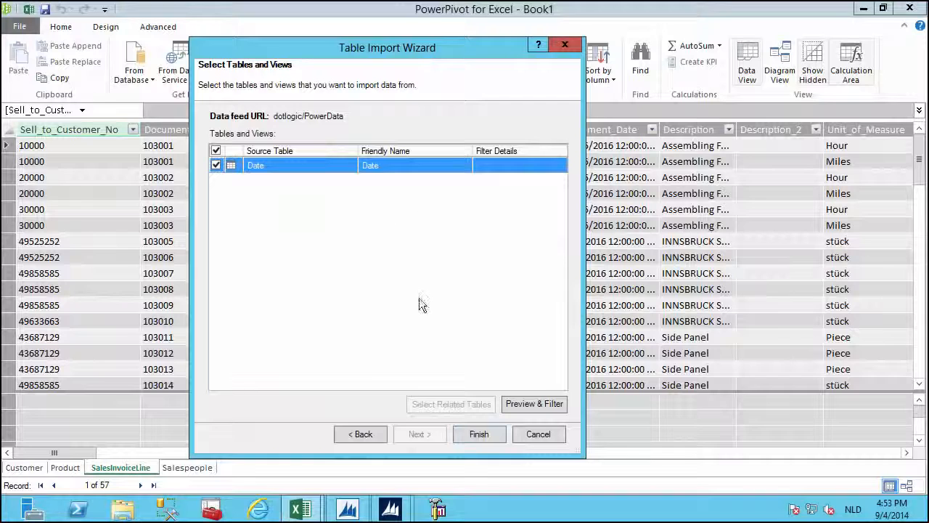
left_click(463, 439)
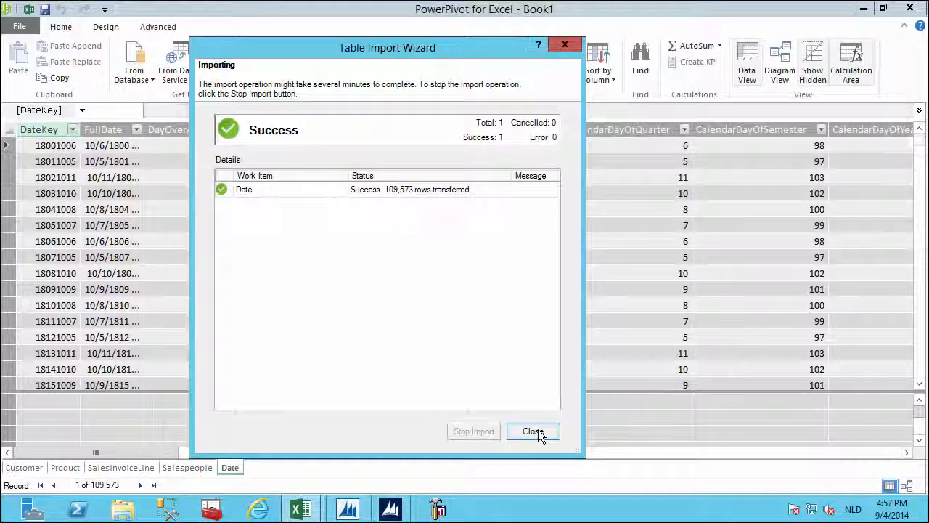
Close the finished import and scroll across the imported Date table's columns.
left_click(533, 432)
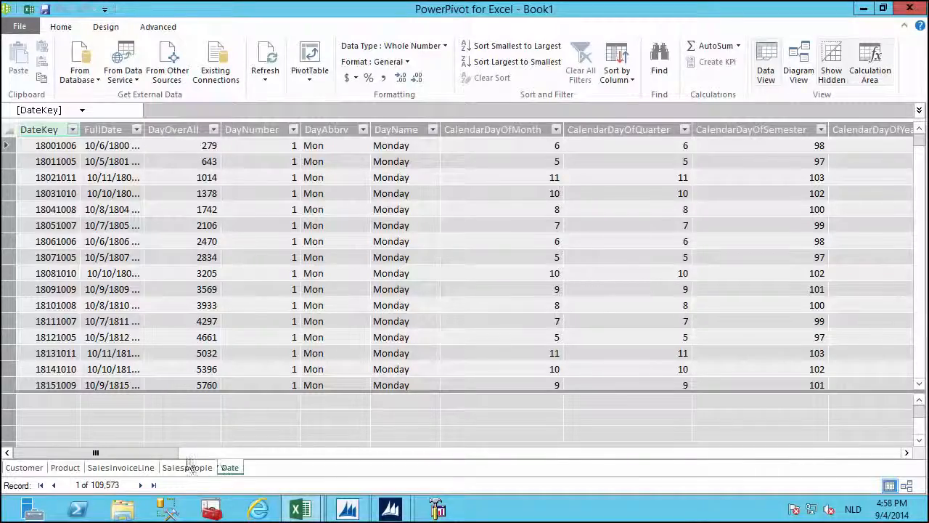
left_click_drag(167, 459, 281, 460)
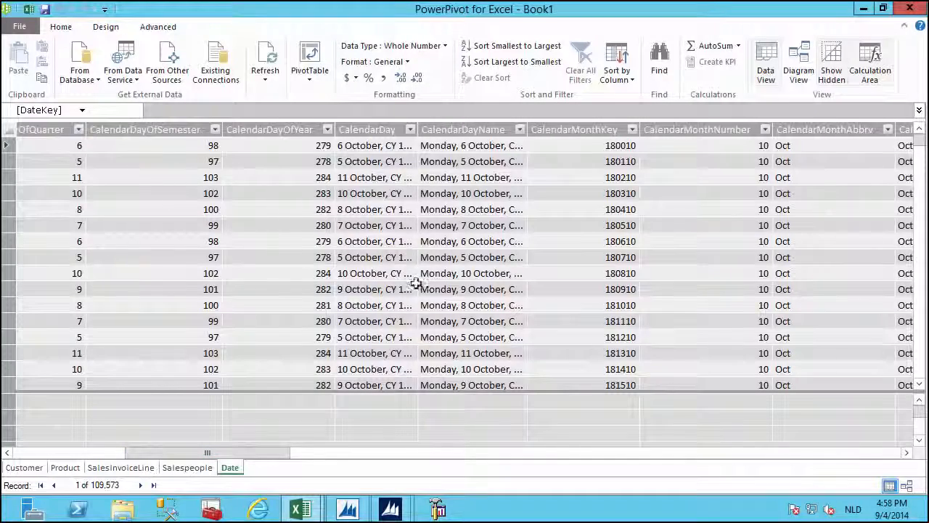
left_click_drag(251, 455, 313, 453)
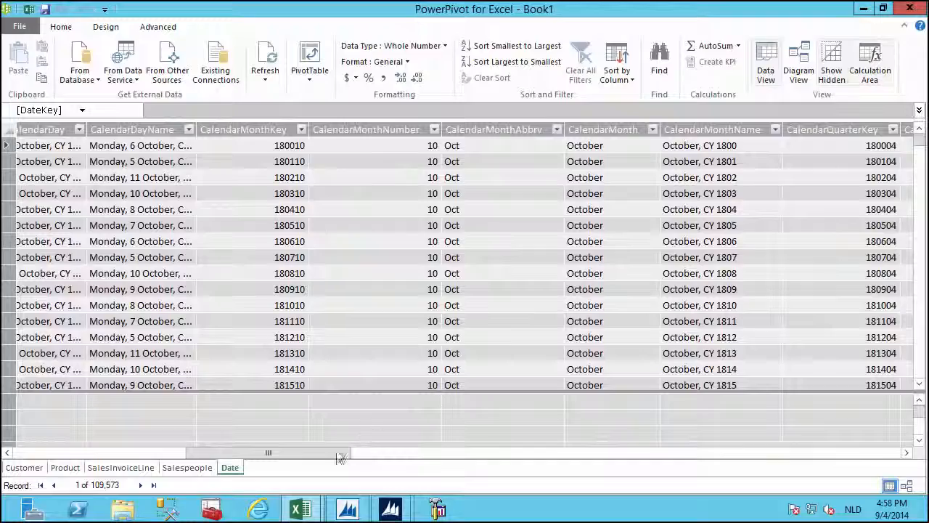
left_click_drag(336, 453, 768, 476)
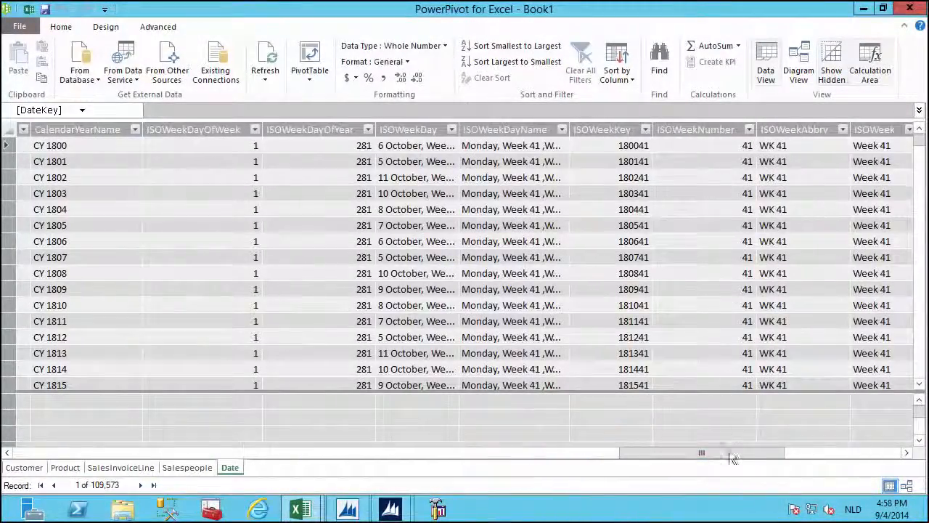
left_click_drag(752, 454, 835, 454)
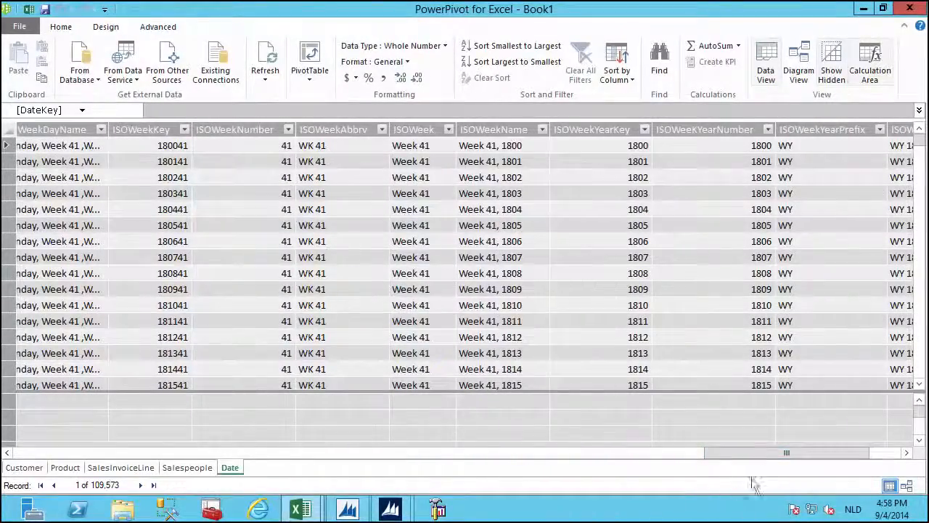
left_click_drag(761, 452, 181, 455)
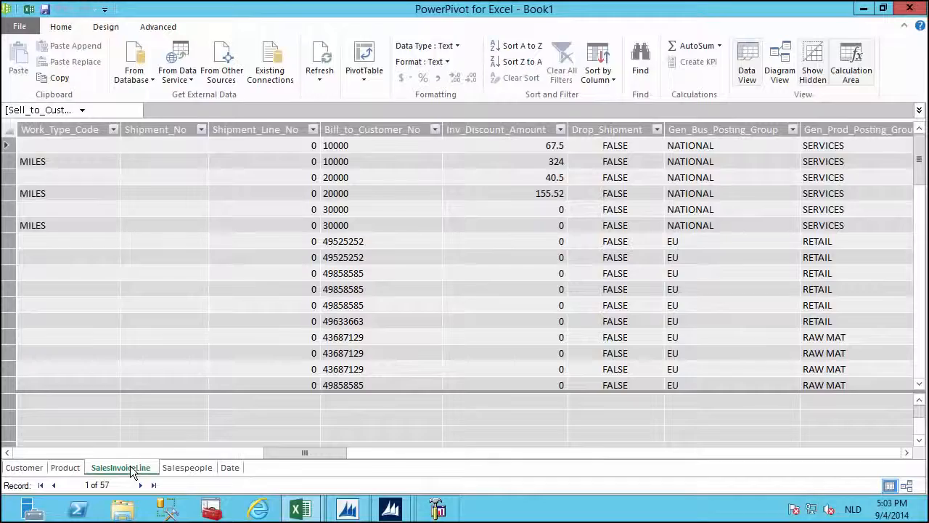
right_click(371, 129)
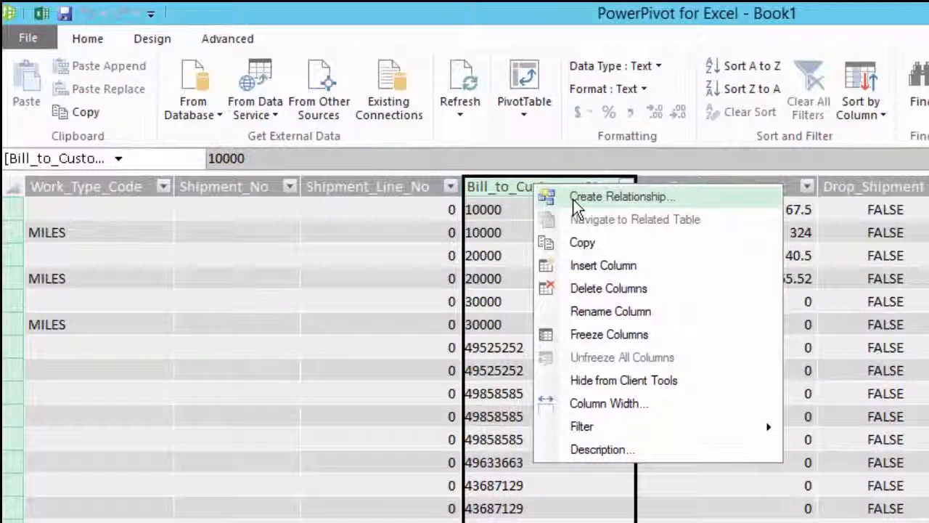
left_click(573, 199)
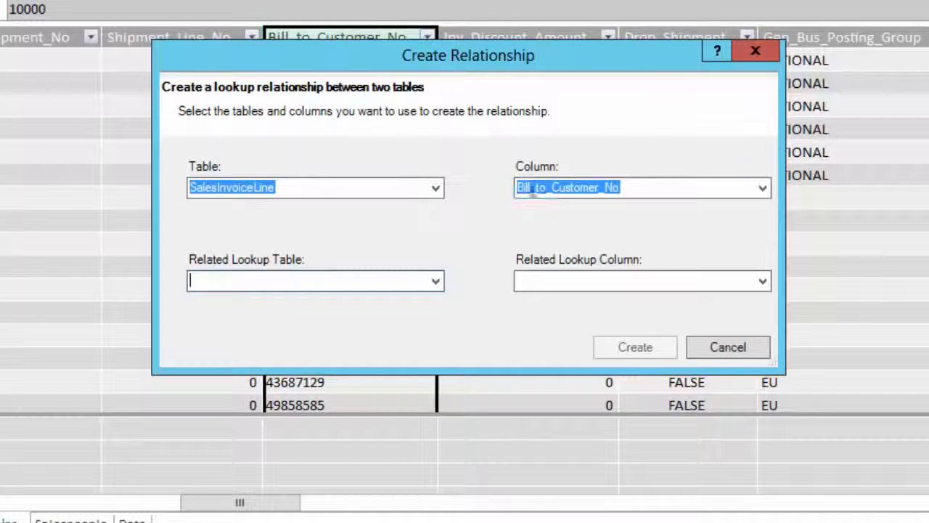
left_click(434, 280)
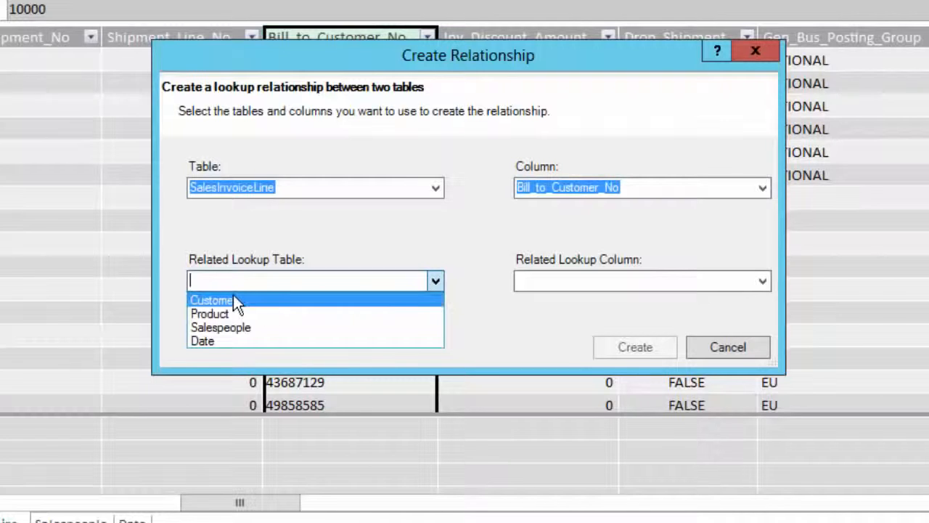
left_click(233, 295)
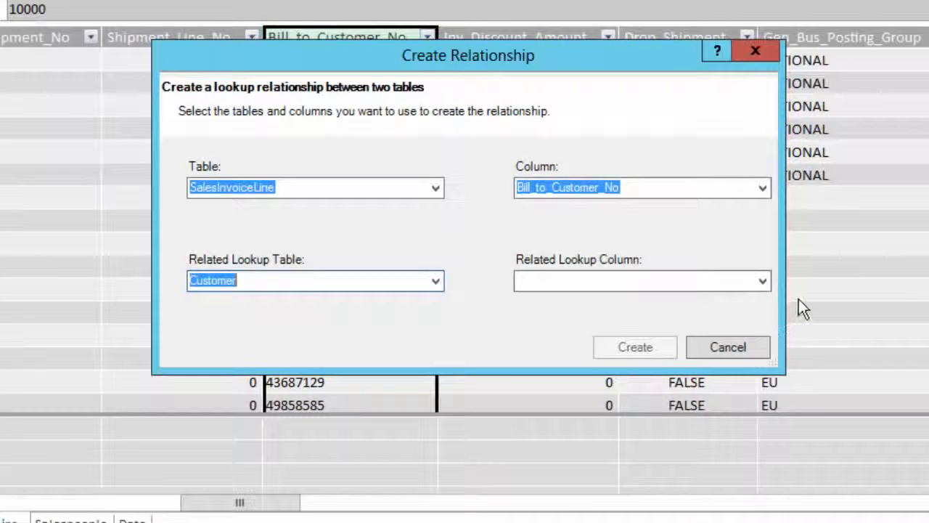
left_click(759, 280)
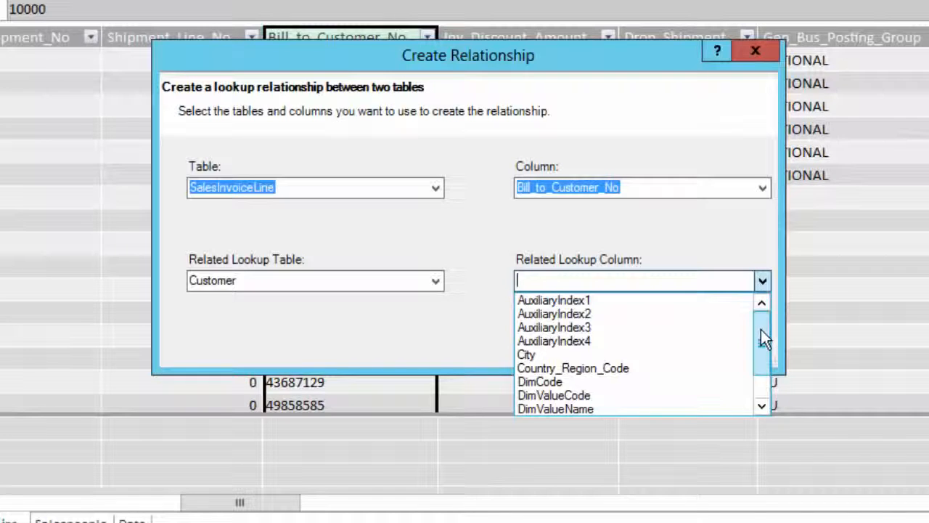
left_click_drag(763, 338, 761, 368)
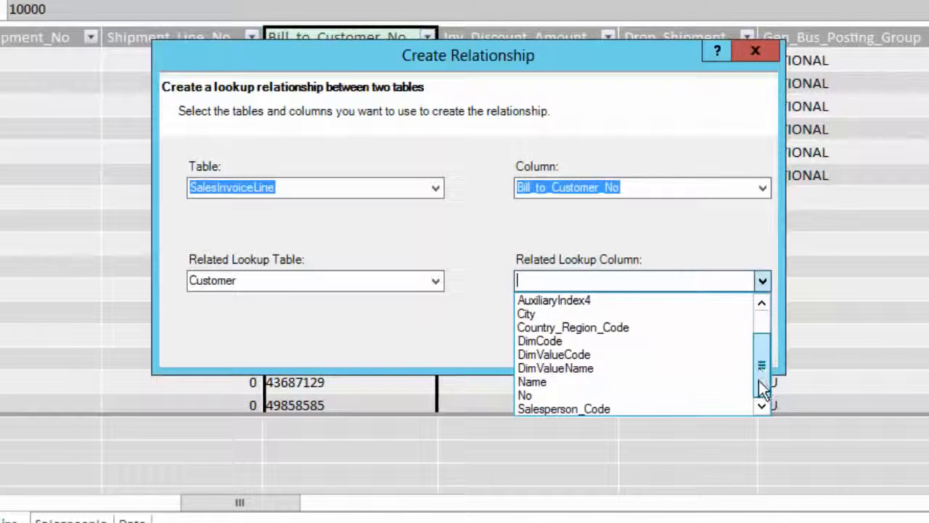
left_click(553, 398)
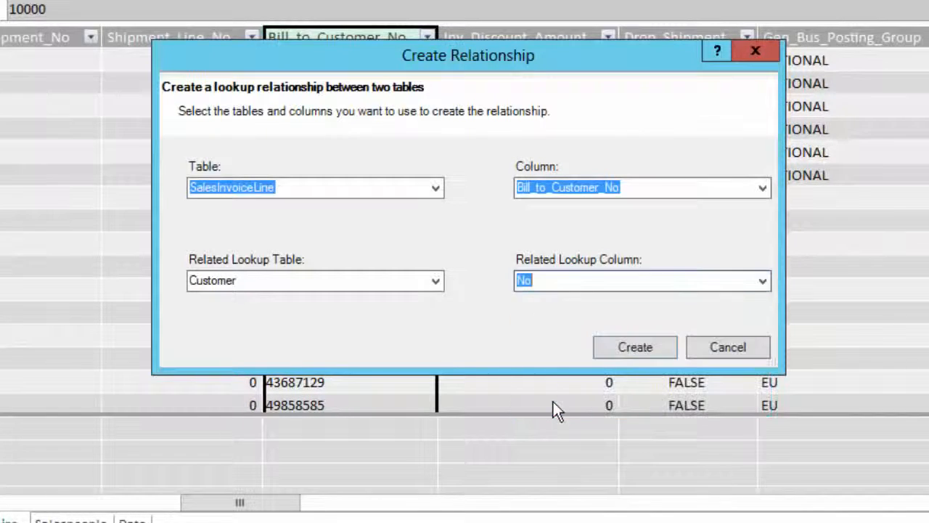
left_click(615, 354)
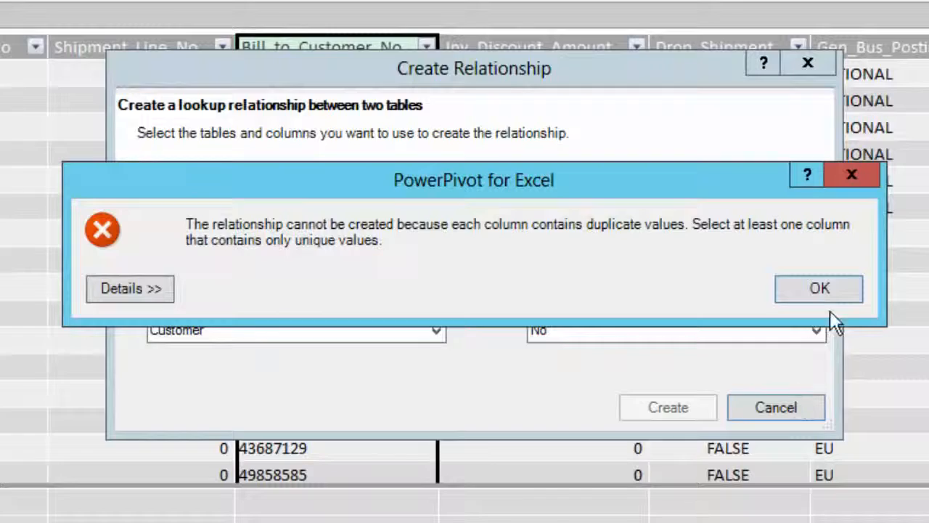
left_click(856, 186)
left_click(774, 406)
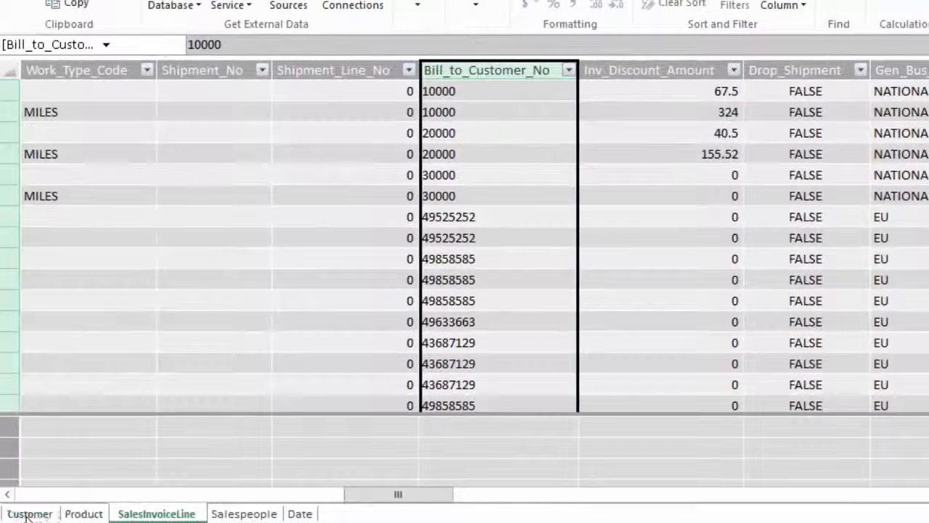
Delete the Default Dimension through Name rows from Query 50002 Customer and save it.
left_click(29, 513)
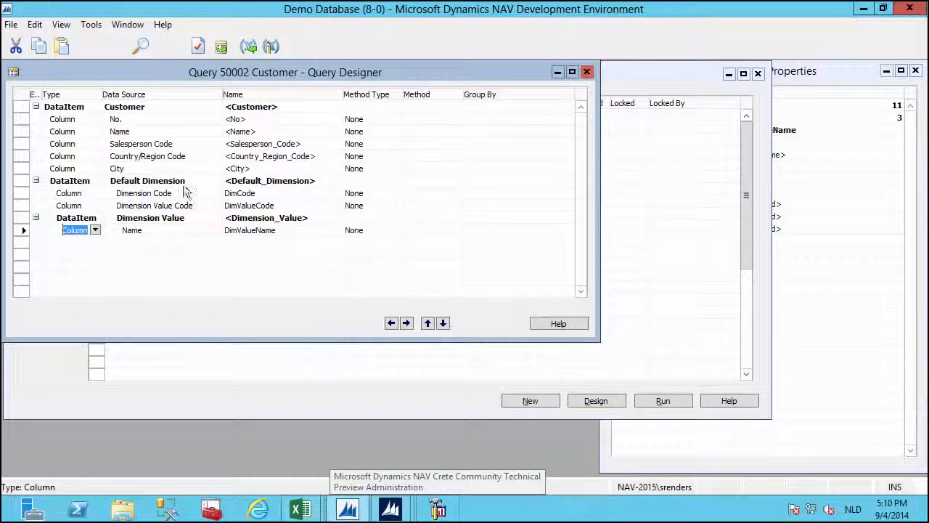
left_click(172, 182)
left_click_drag(171, 183, 171, 229)
key("Delete")
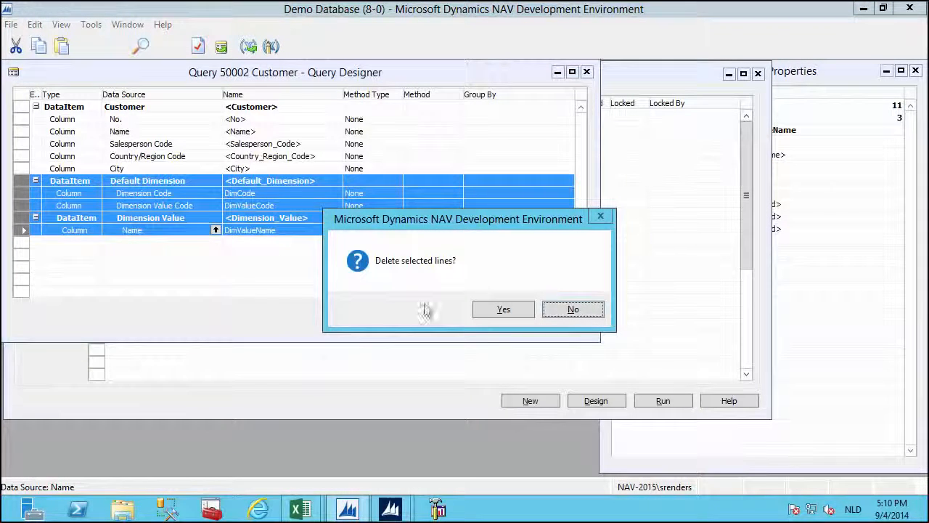
left_click(488, 312)
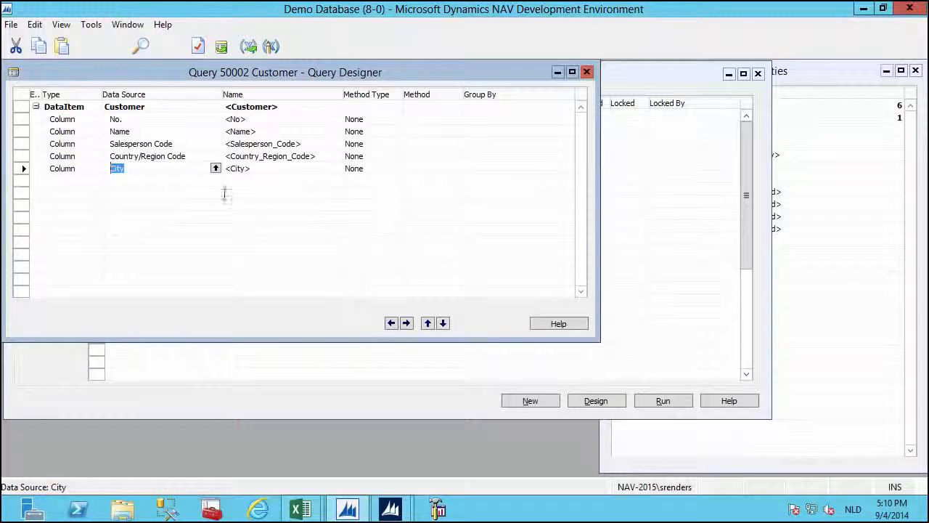
left_click(588, 72)
left_click(614, 407)
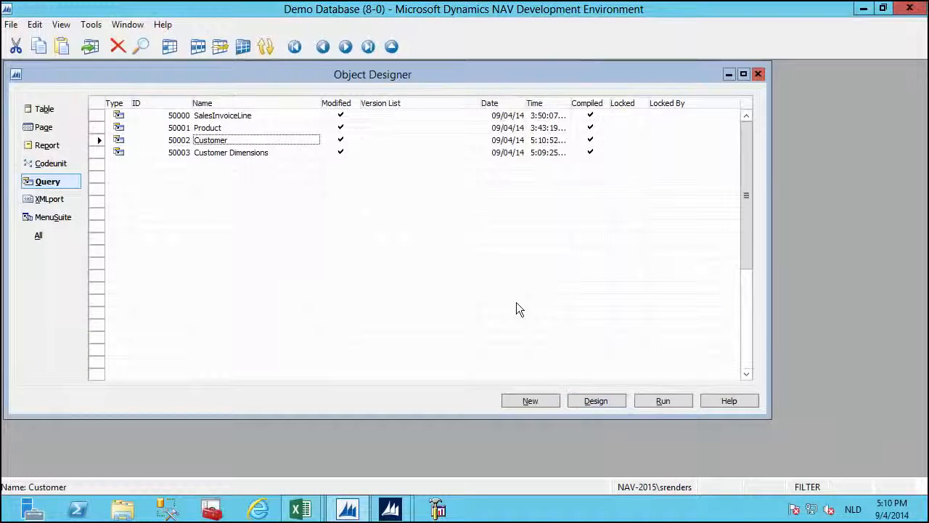
Open Query 50003 Customer Dimensions in Design and close it without saving.
left_click(268, 154)
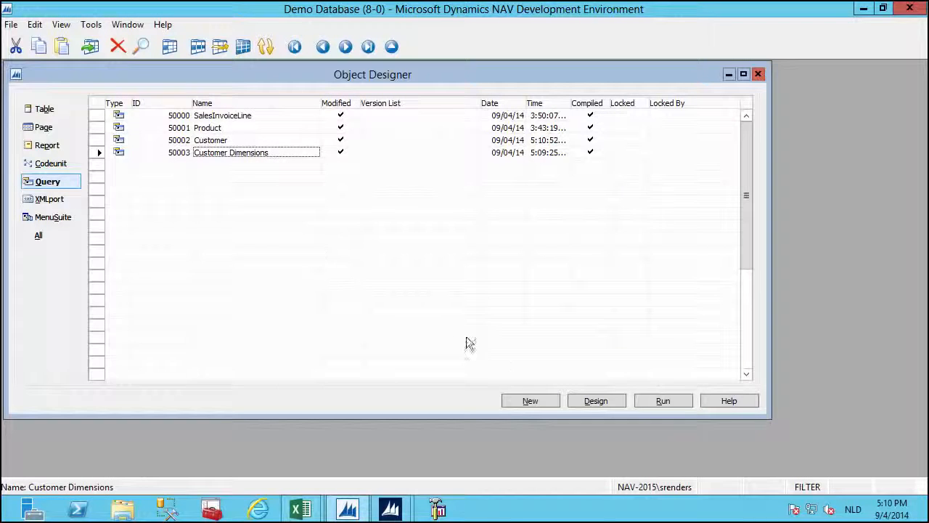
left_click(589, 401)
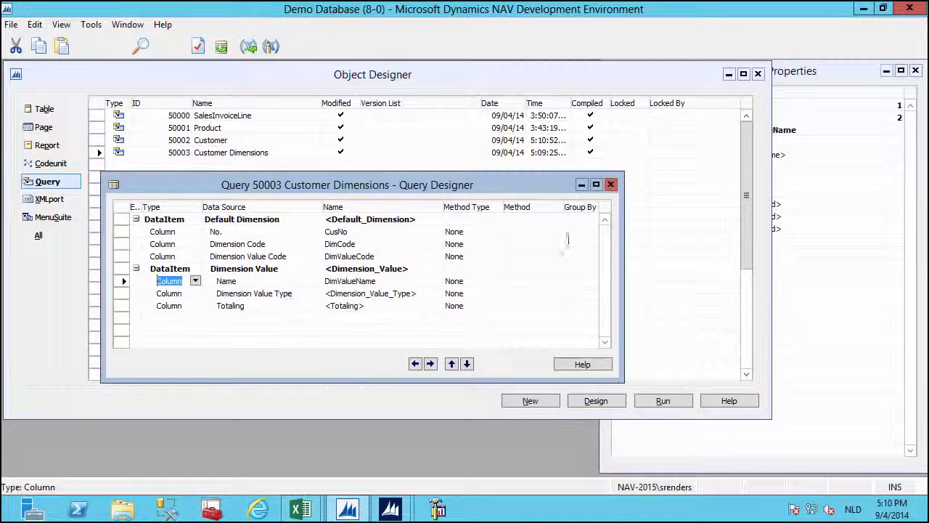
left_click(611, 184)
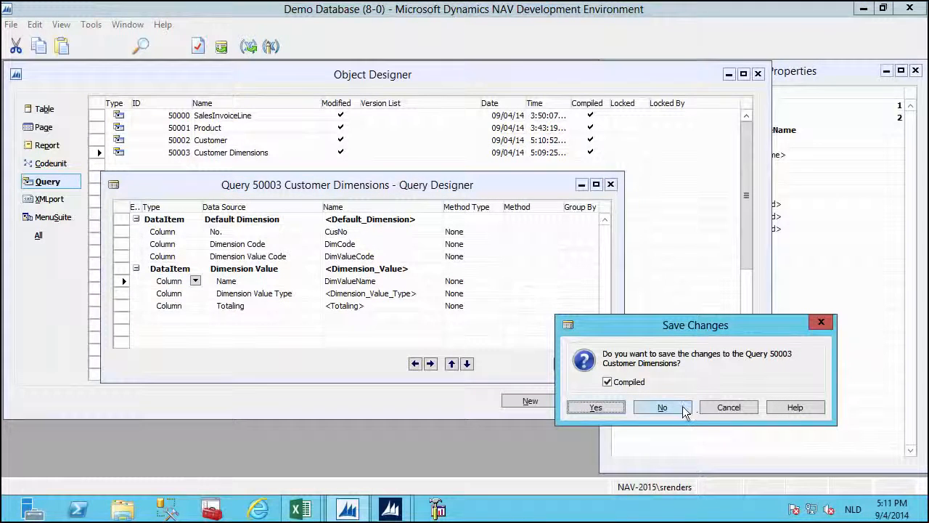
left_click(682, 407)
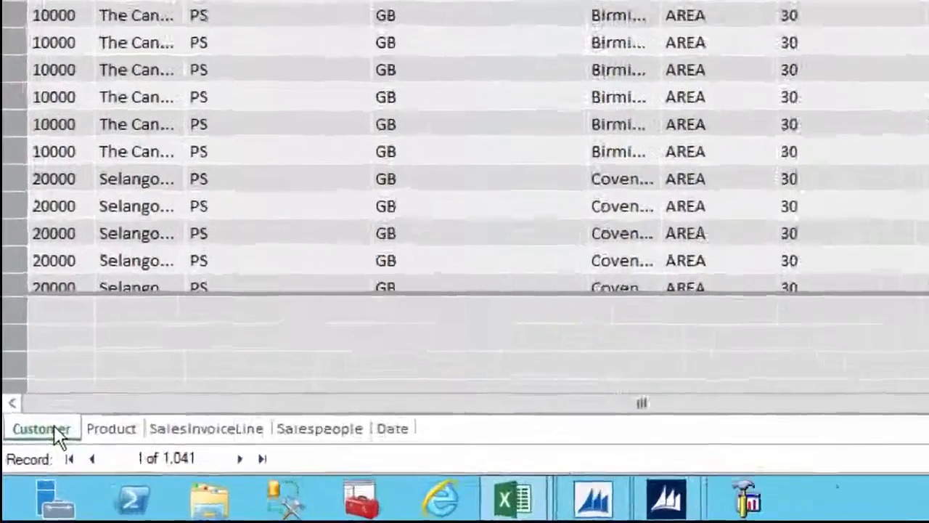
Delete the old Customer table from the PowerPivot model.
right_click(32, 468)
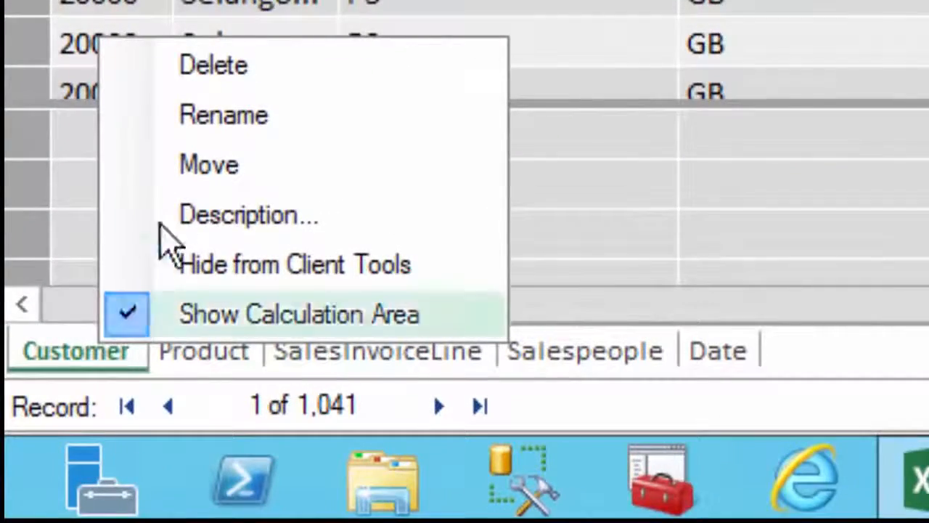
left_click(220, 71)
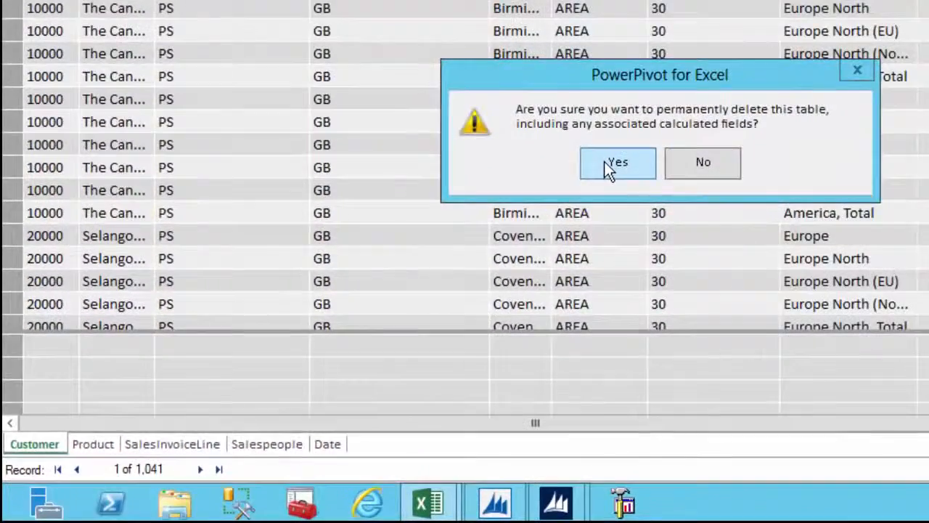
left_click(606, 163)
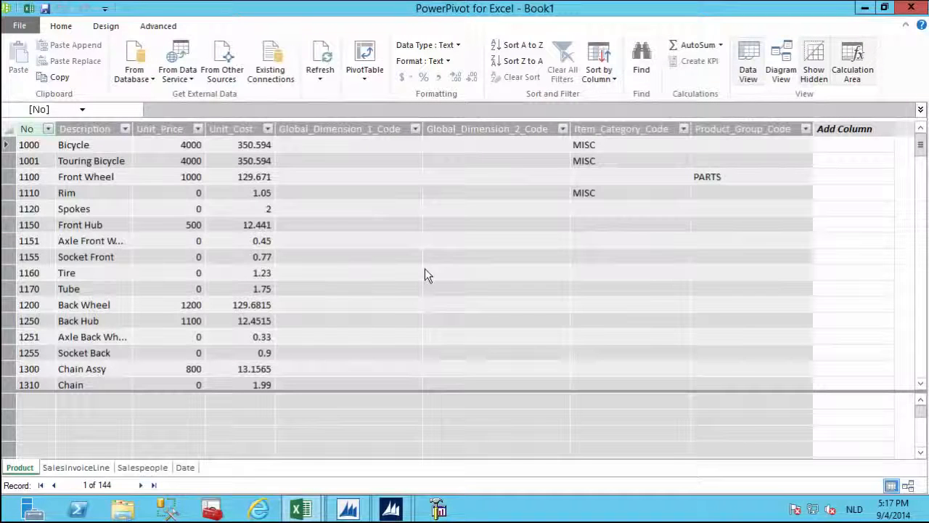
Reimport Customer from its OData feed URL, giving 68 rows without dimension columns.
left_click(190, 82)
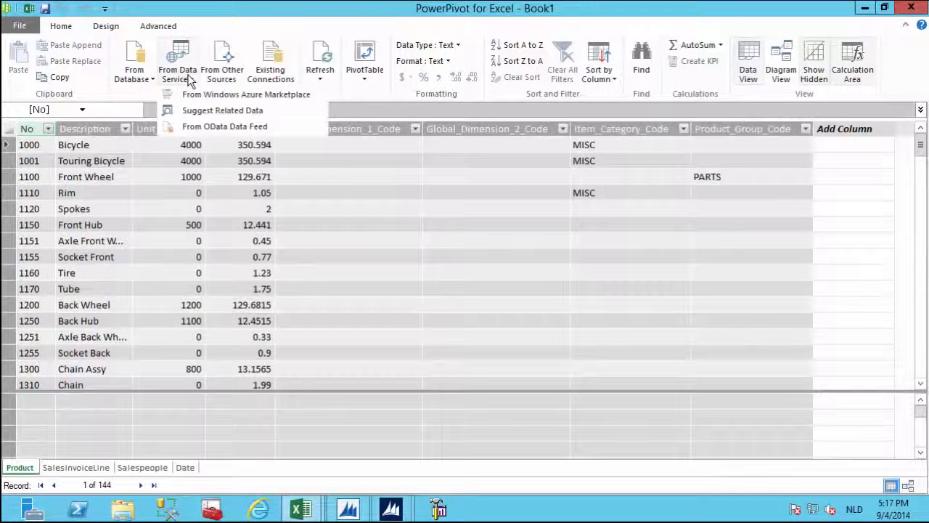
left_click(203, 127)
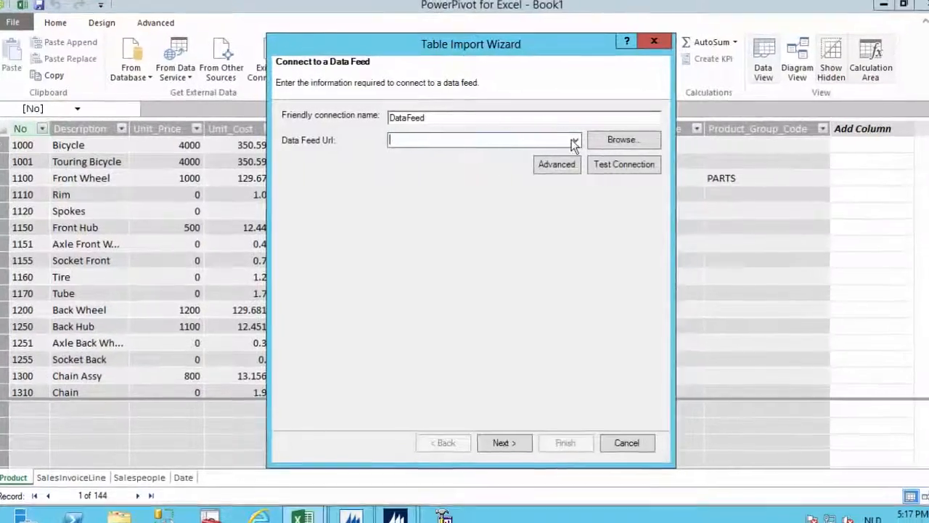
left_click(576, 140)
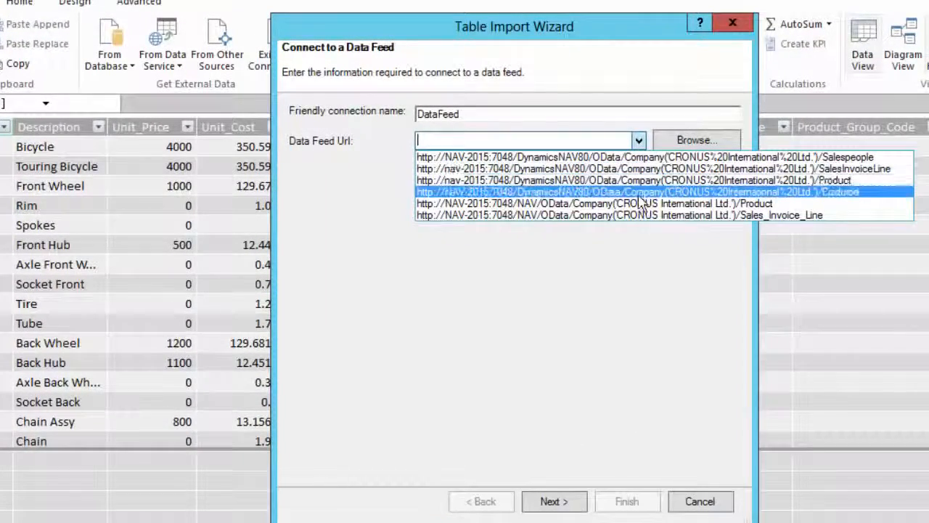
left_click(638, 193)
left_click(554, 506)
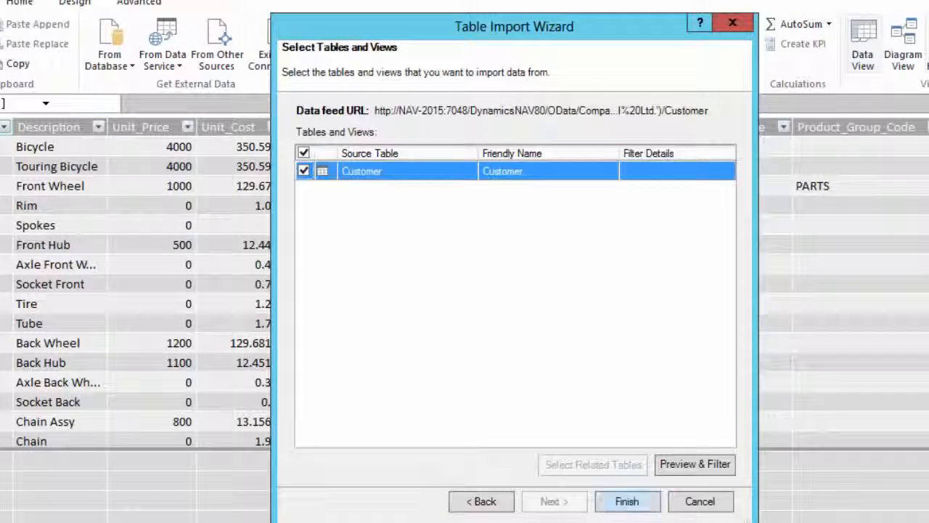
left_click(627, 500)
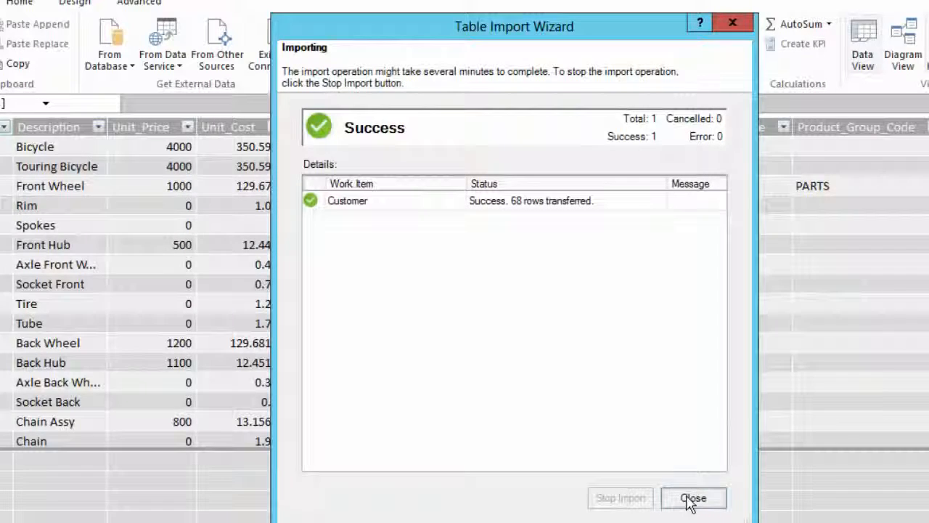
left_click(692, 499)
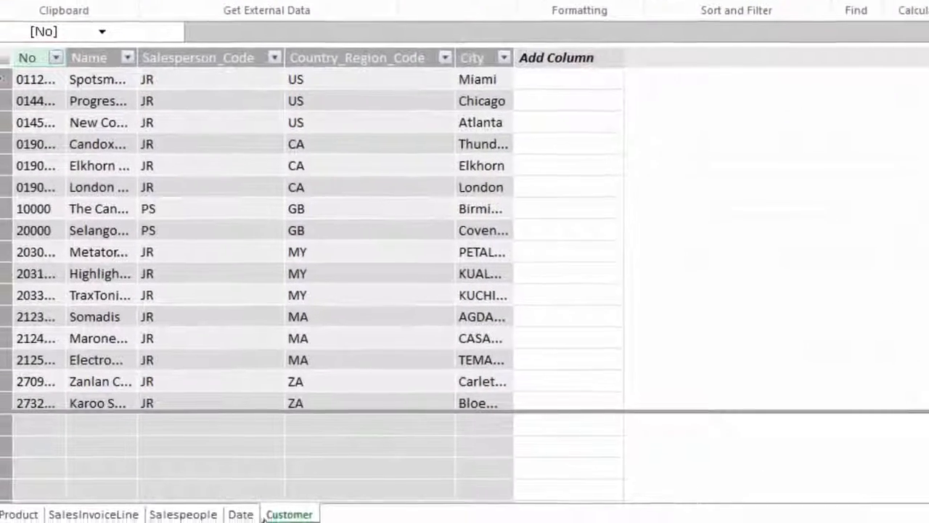
left_click(193, 509)
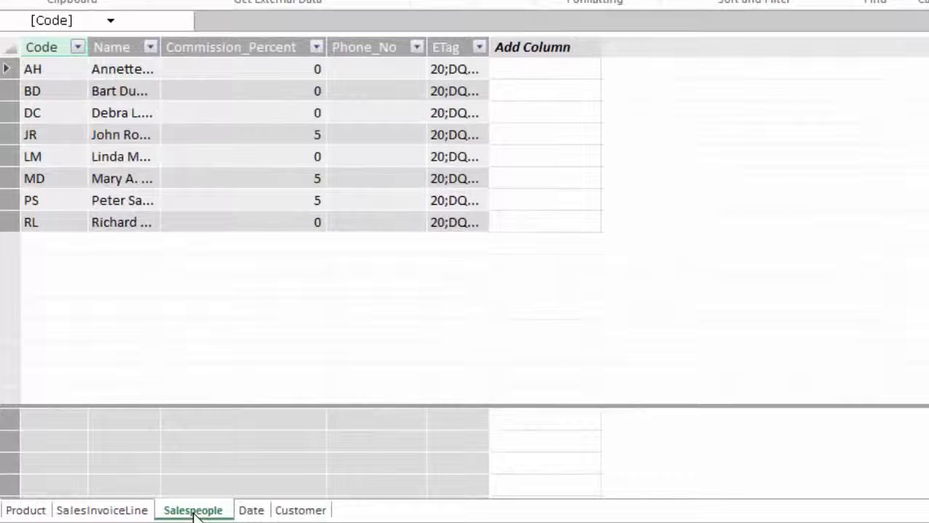
Relate SalesInvoiceLine's Bill_to_Customer_No to the Customer table's No column.
left_click(101, 511)
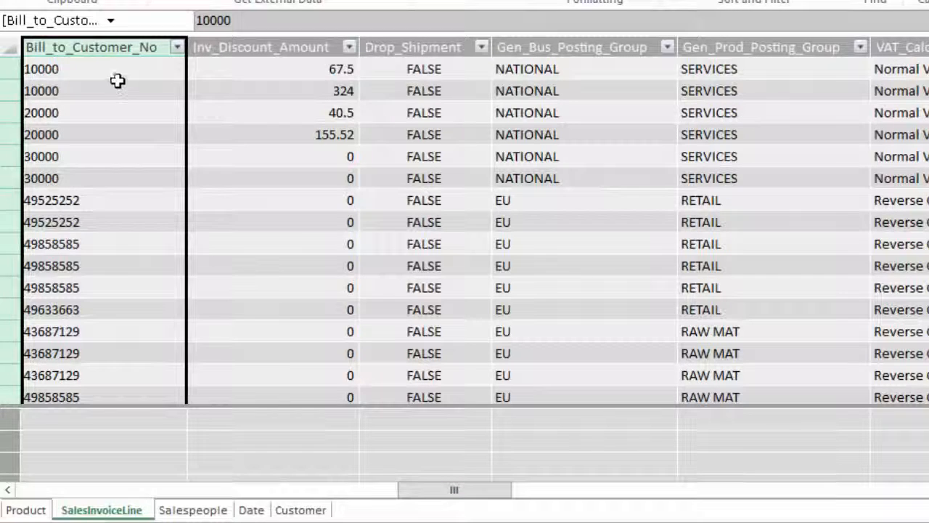
right_click(106, 47)
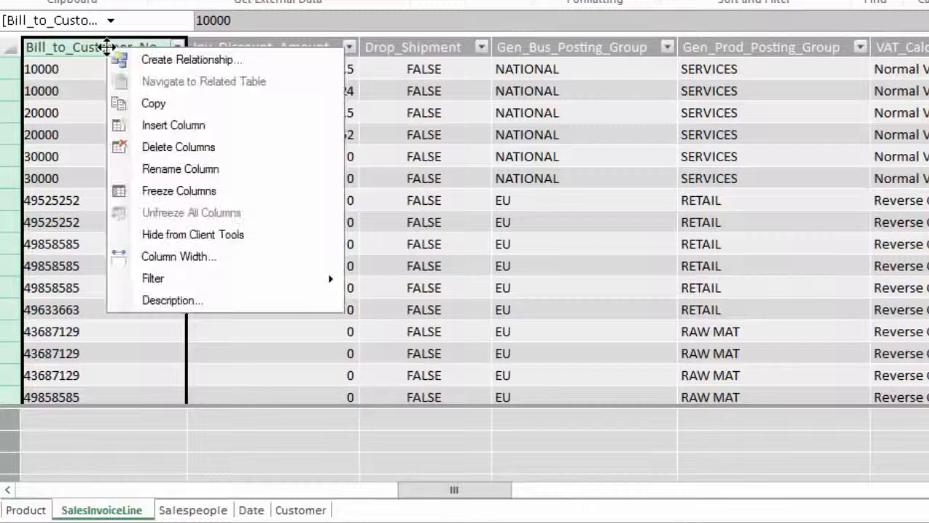
left_click(144, 61)
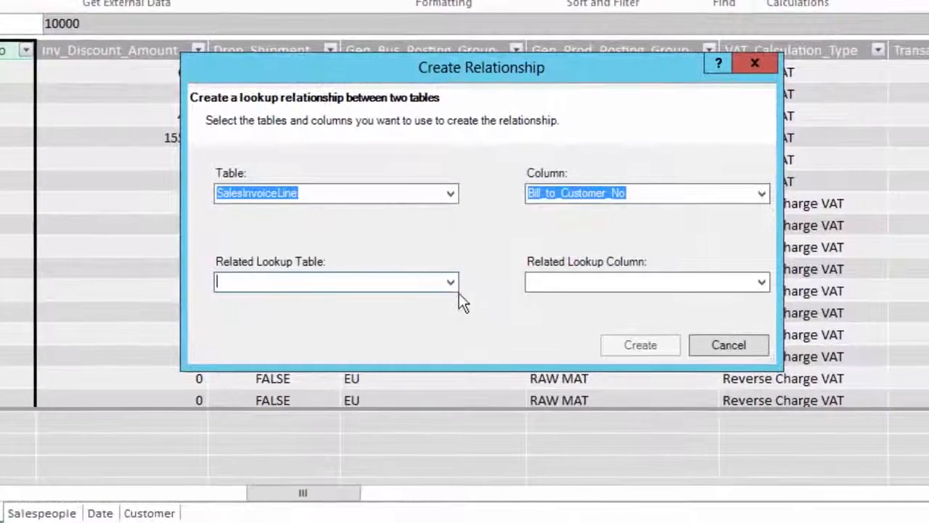
left_click(566, 280)
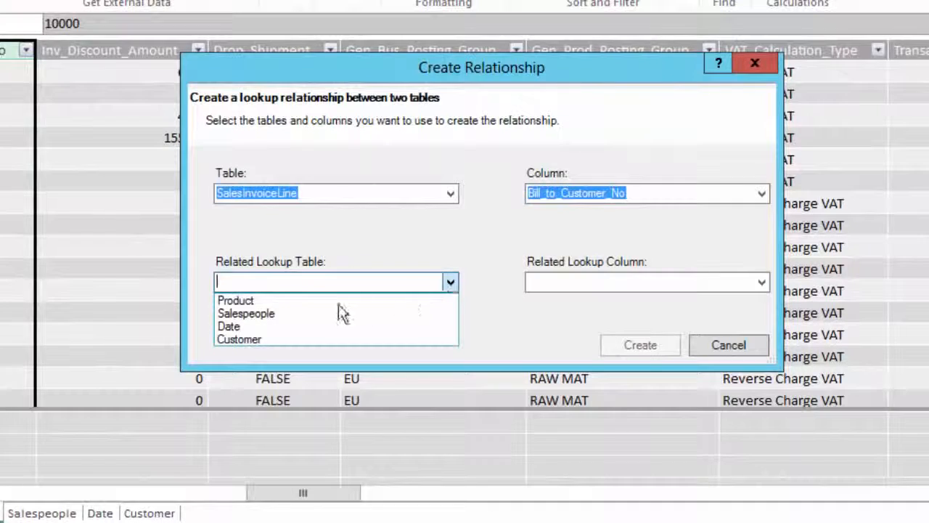
left_click(262, 339)
left_click(761, 283)
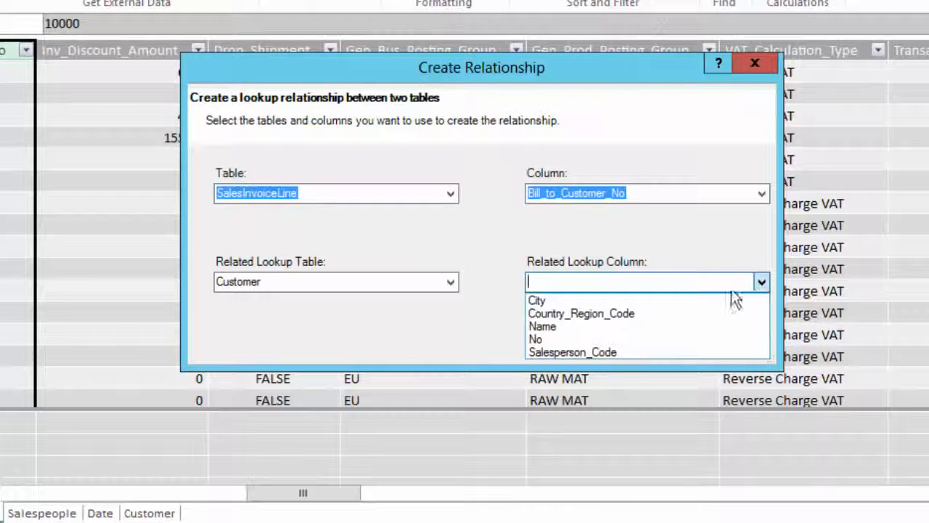
left_click(544, 338)
left_click(617, 343)
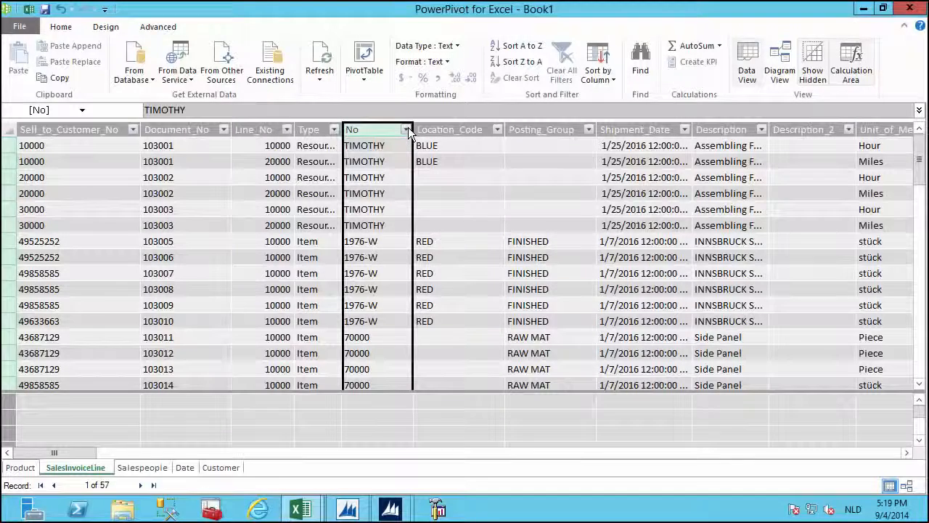
Widen the Type column and filter SalesInvoiceLine to Item rows, leaving 48 of 57 records.
left_click(407, 129)
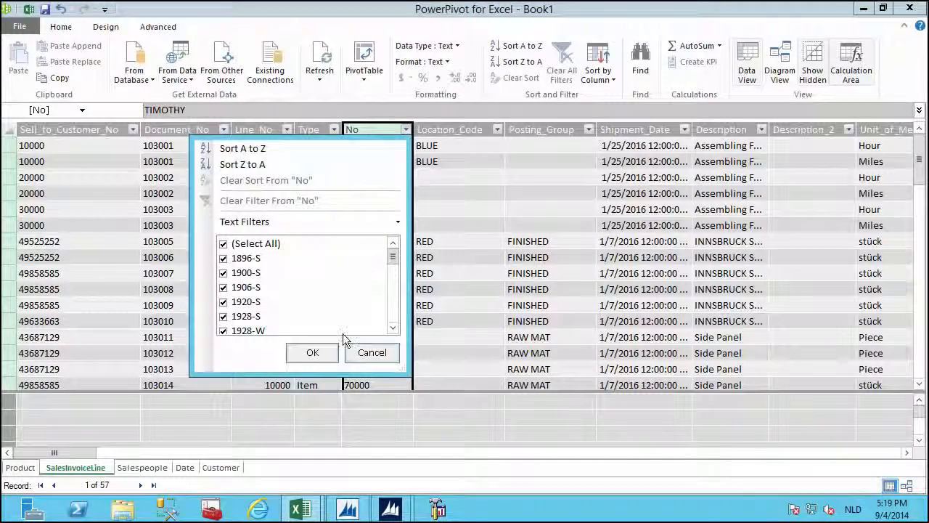
left_click(363, 353)
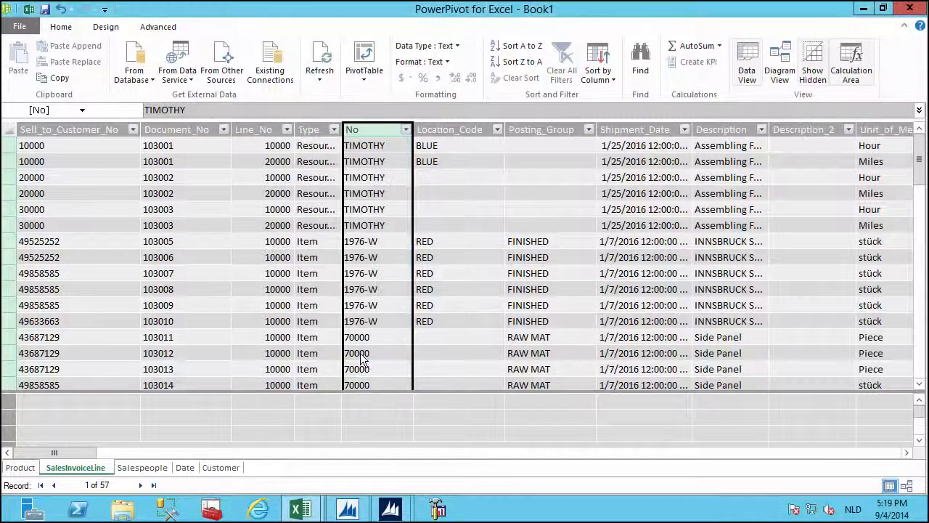
left_click_drag(341, 126, 401, 127)
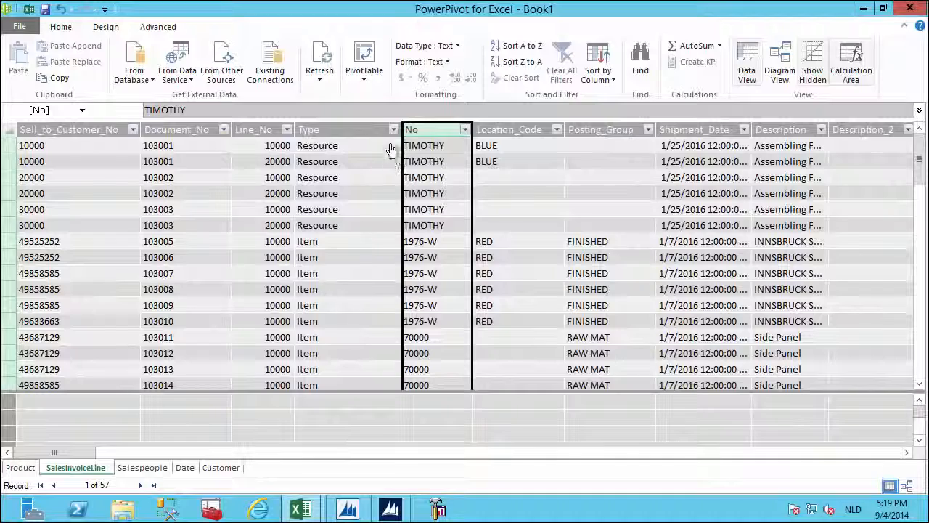
left_click(394, 129)
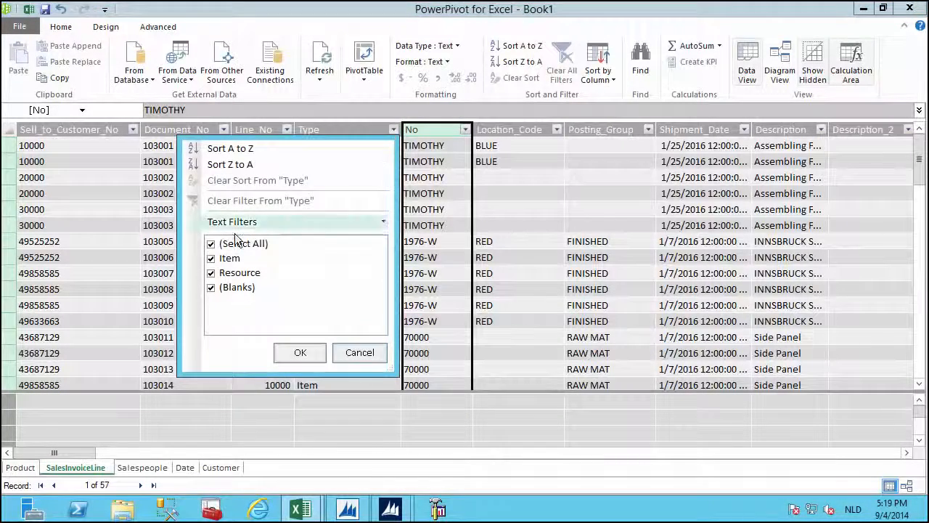
left_click(211, 244)
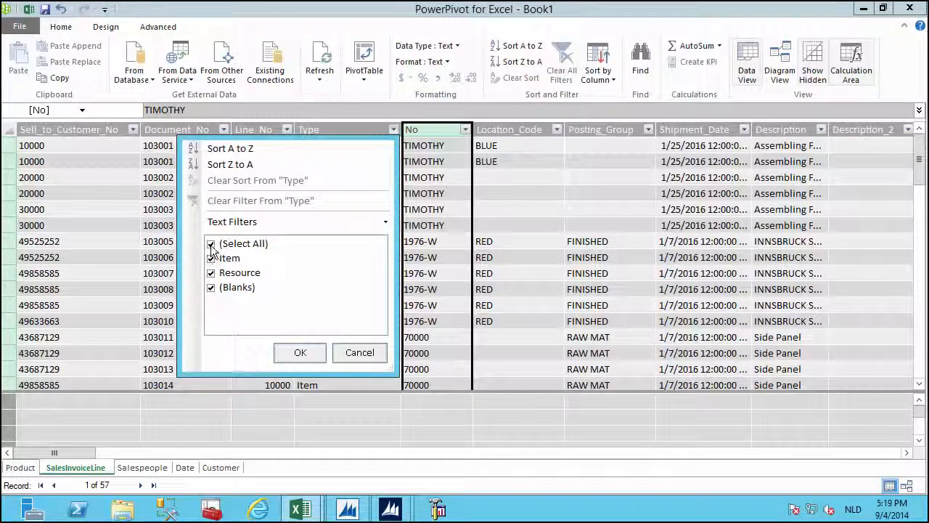
left_click(211, 258)
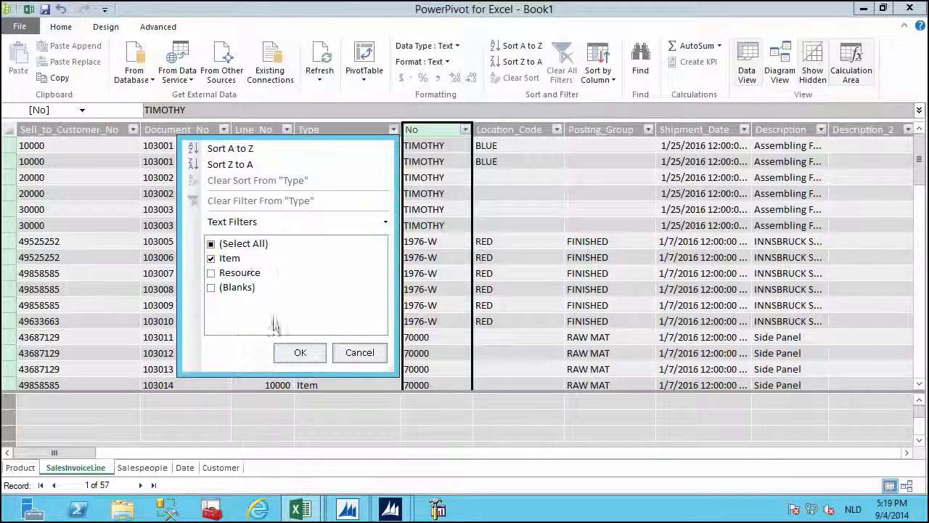
left_click(298, 353)
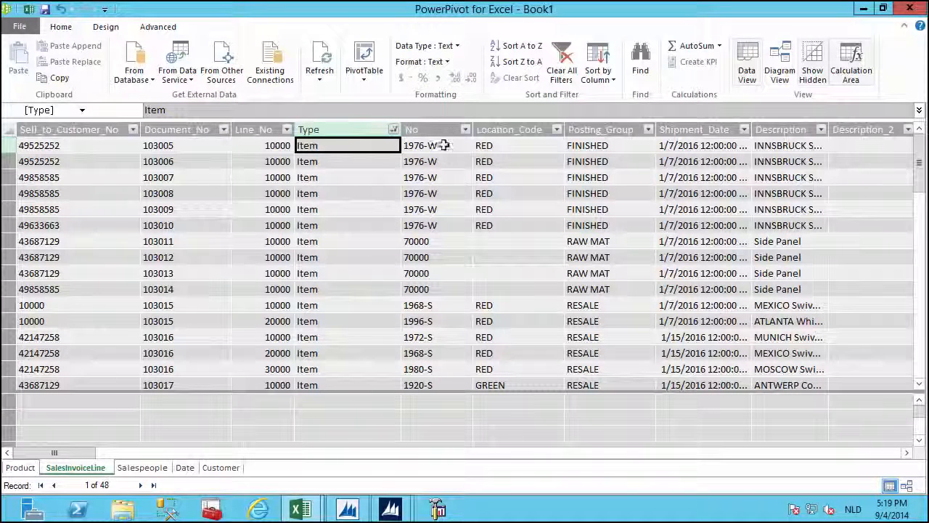
left_click(438, 131)
Relate SalesInvoiceLine's No column to the Product table's No column.
right_click(439, 133)
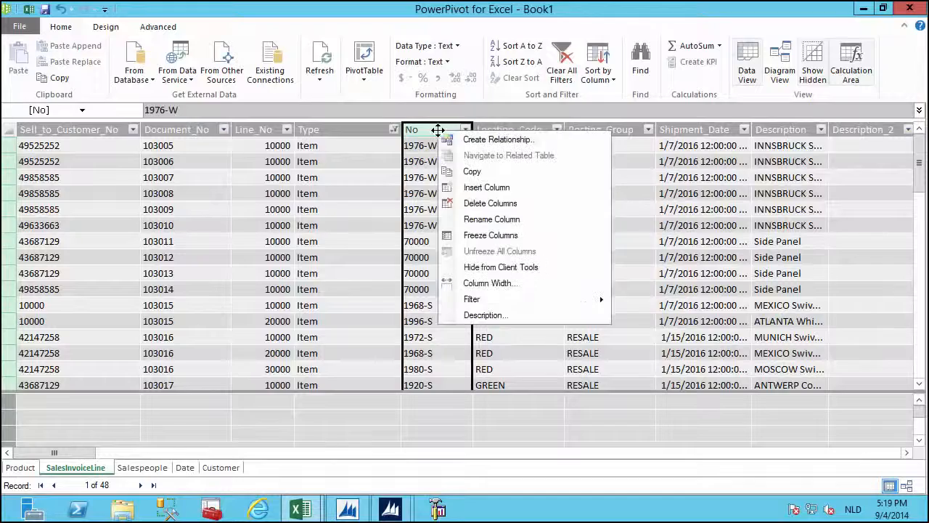
left_click(456, 143)
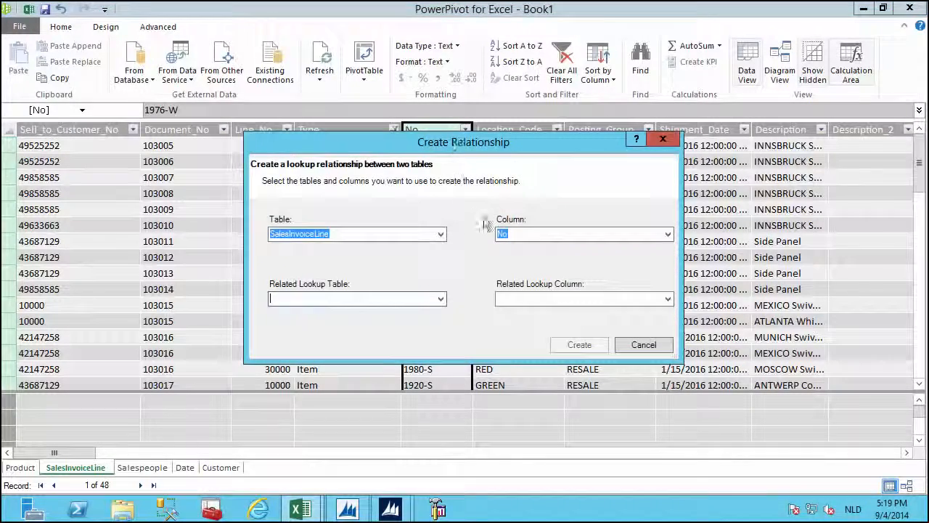
left_click(441, 299)
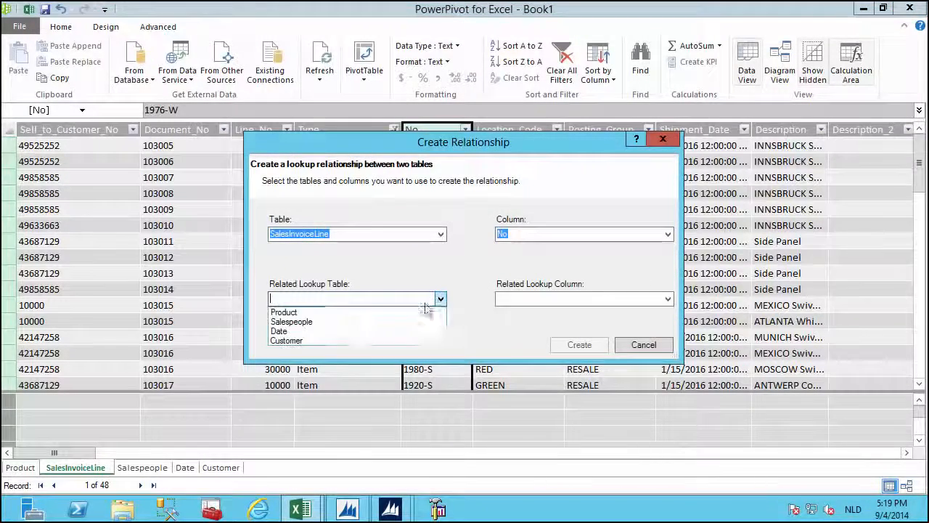
left_click(287, 311)
left_click(668, 299)
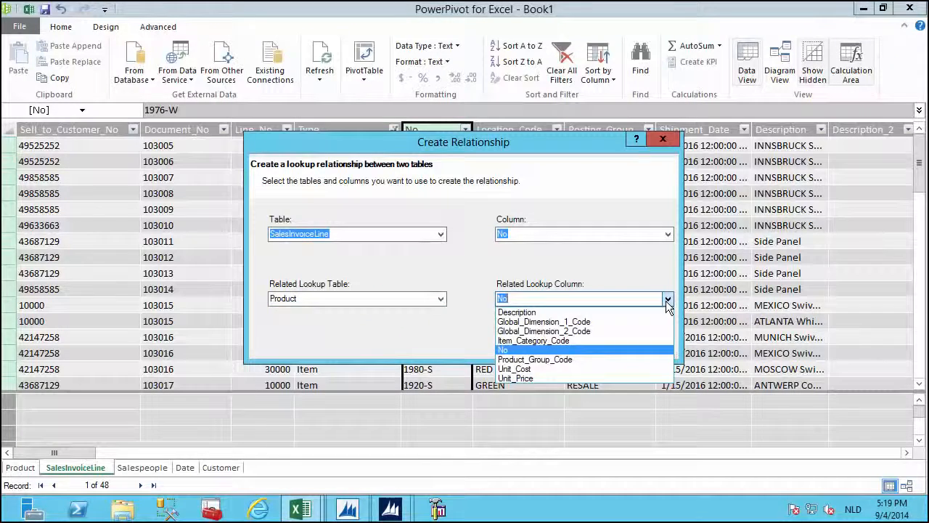
left_click(668, 298)
left_click(579, 346)
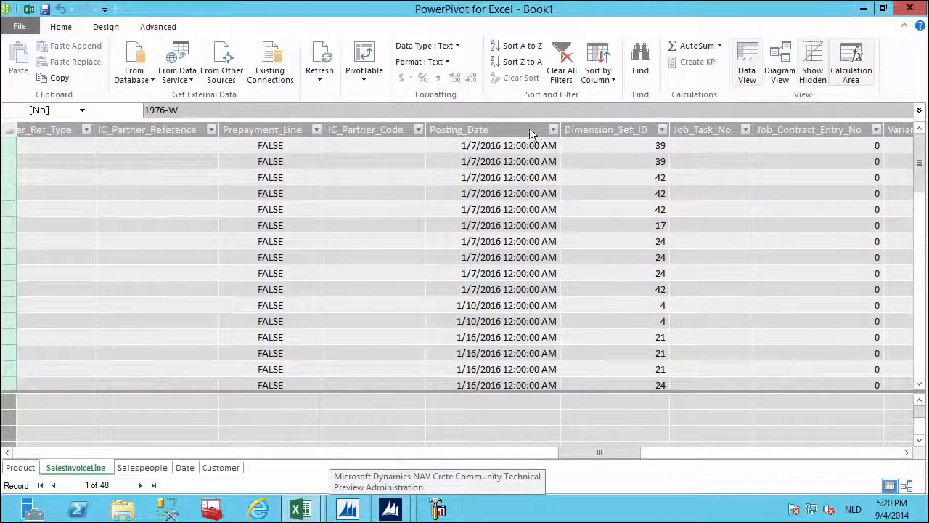
Relate SalesInvoiceLine's Posting_Date to the Date table's FullDate column.
right_click(529, 127)
left_click(540, 142)
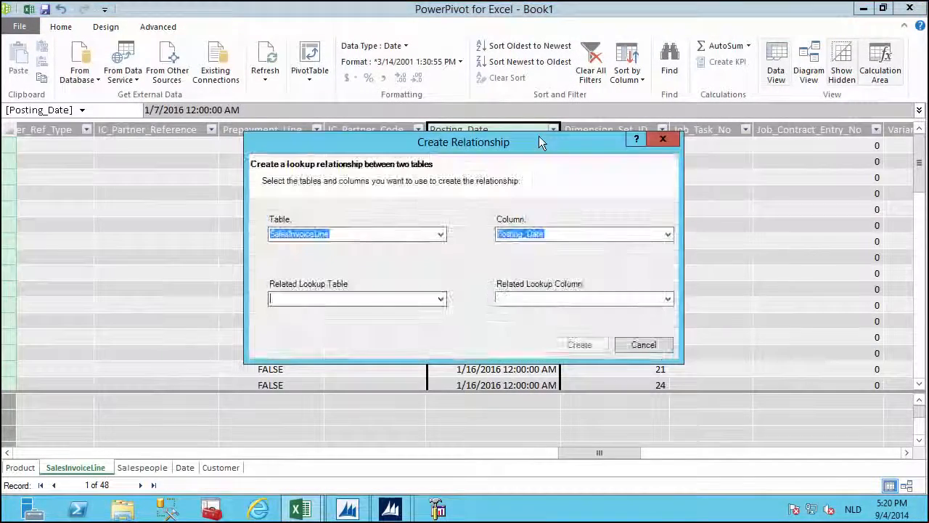
left_click(441, 299)
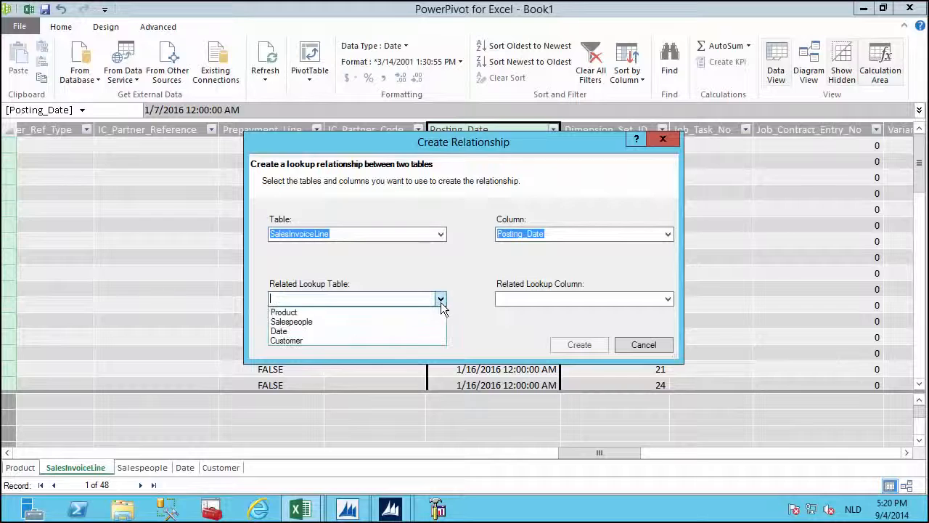
left_click(317, 330)
left_click(667, 299)
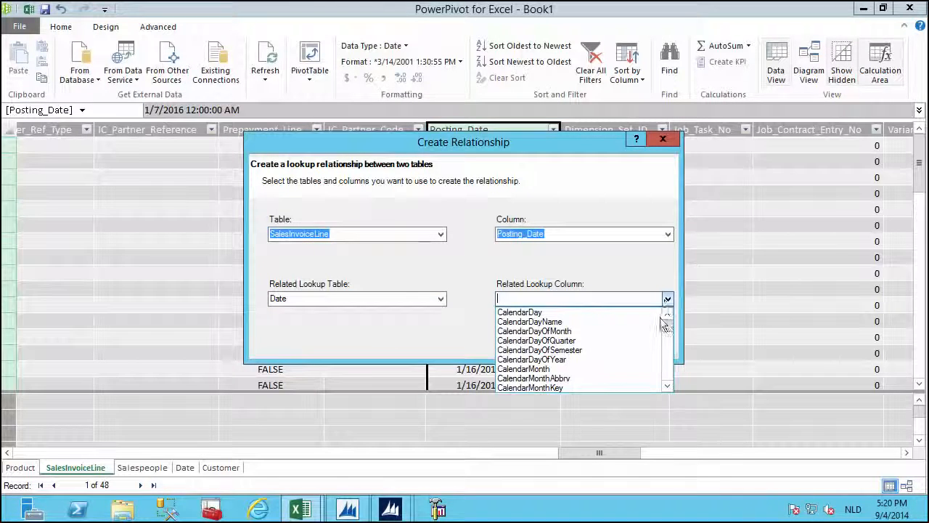
left_click_drag(667, 327, 671, 430)
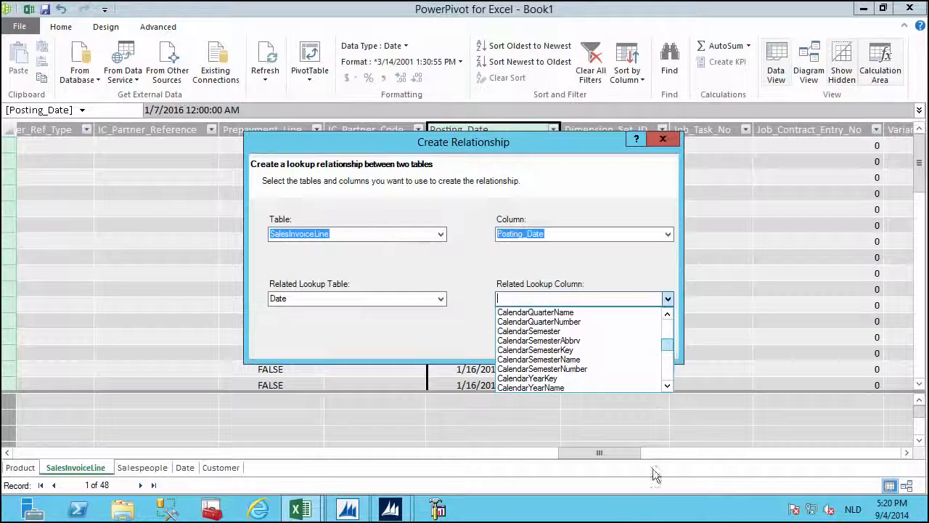
left_click(526, 367)
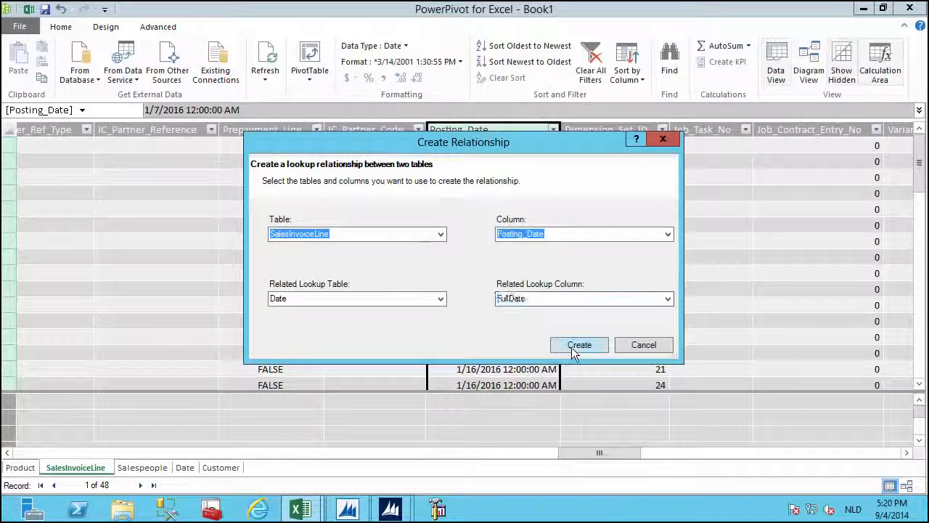
left_click(571, 347)
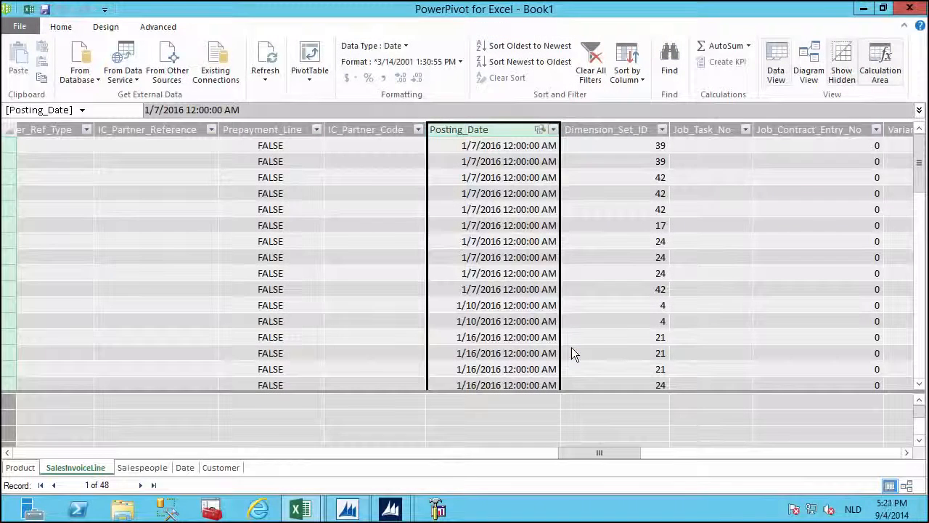
left_click(232, 464)
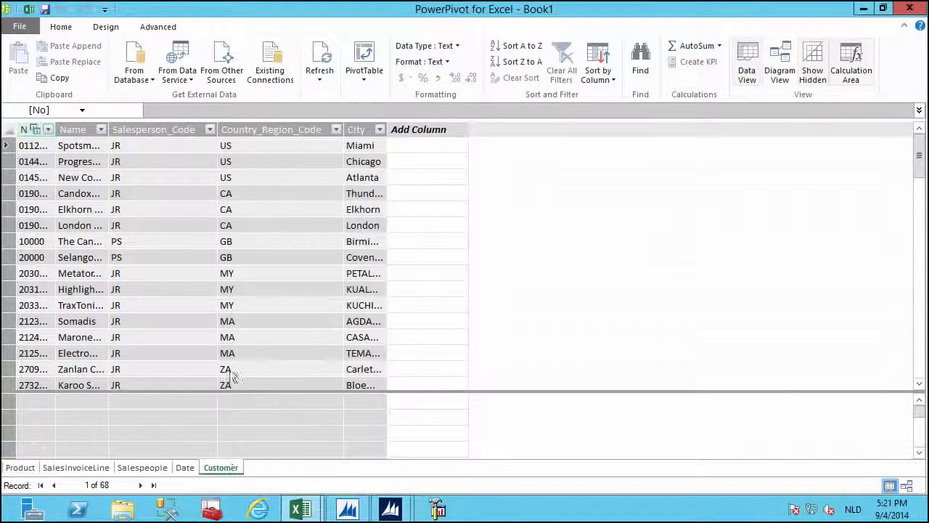
Relate Customer's Salesperson_Code to Salespeople's Code, then switch to Diagram View.
right_click(175, 129)
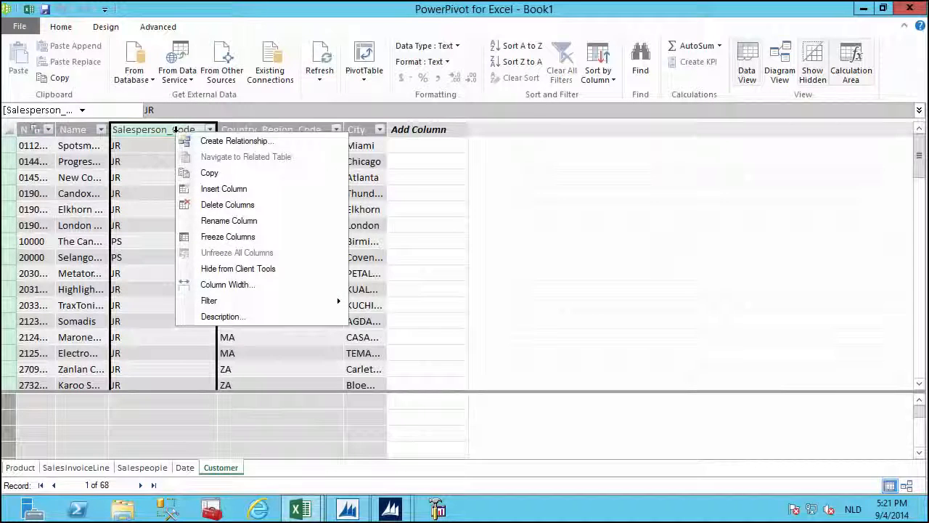
left_click(208, 140)
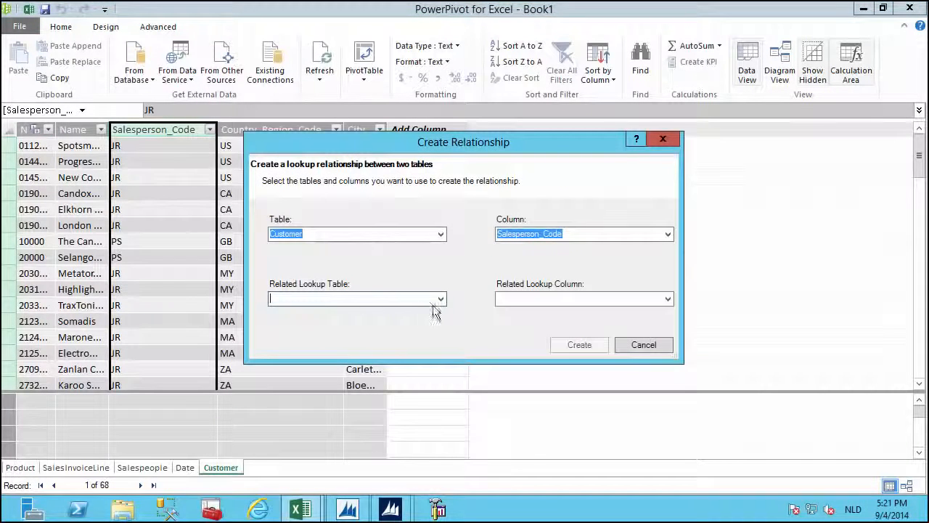
left_click(440, 299)
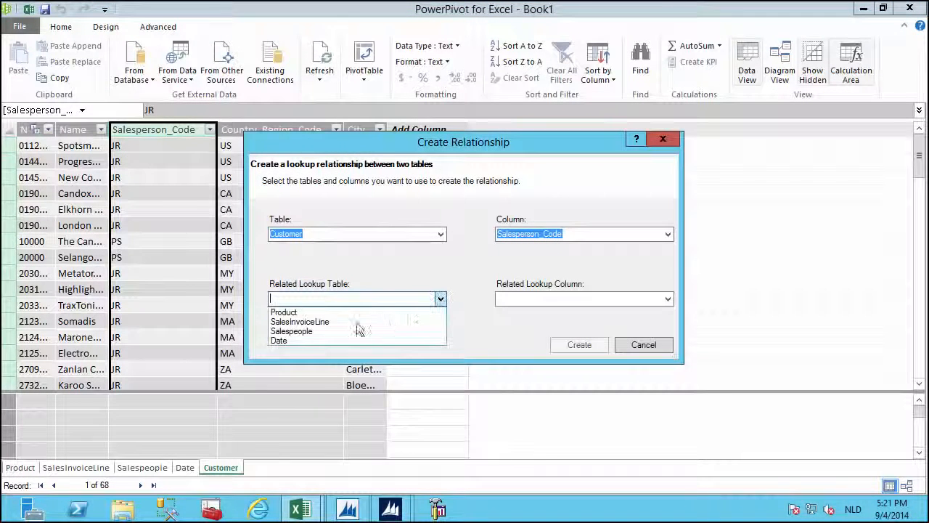
left_click(294, 331)
left_click(667, 299)
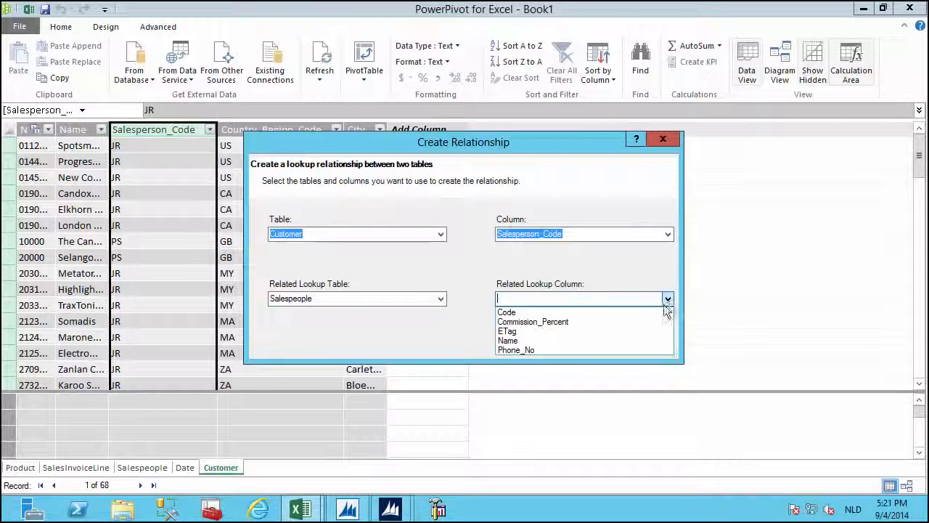
left_click(550, 312)
left_click(573, 345)
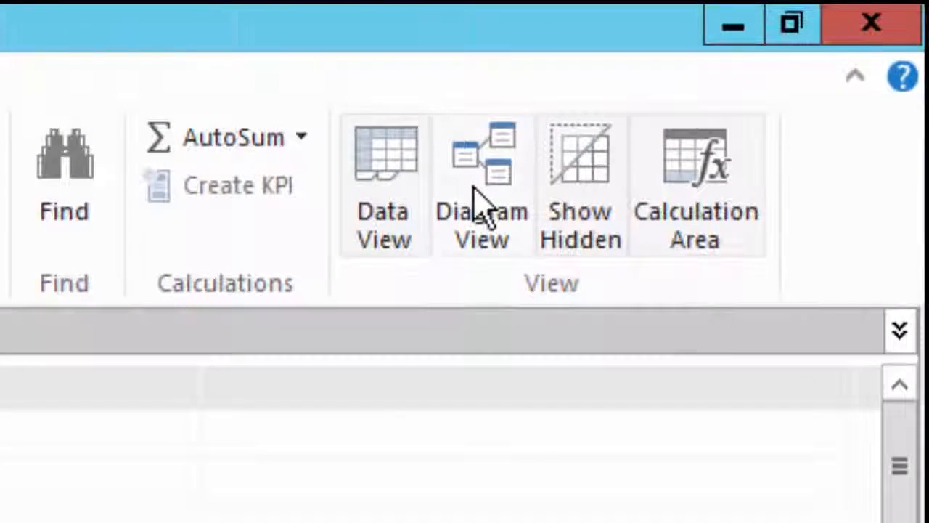
left_click(478, 207)
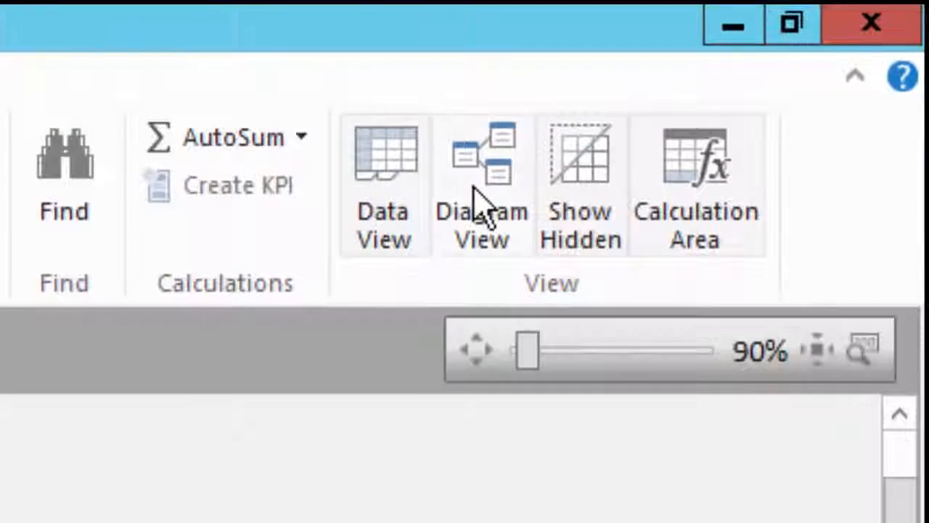